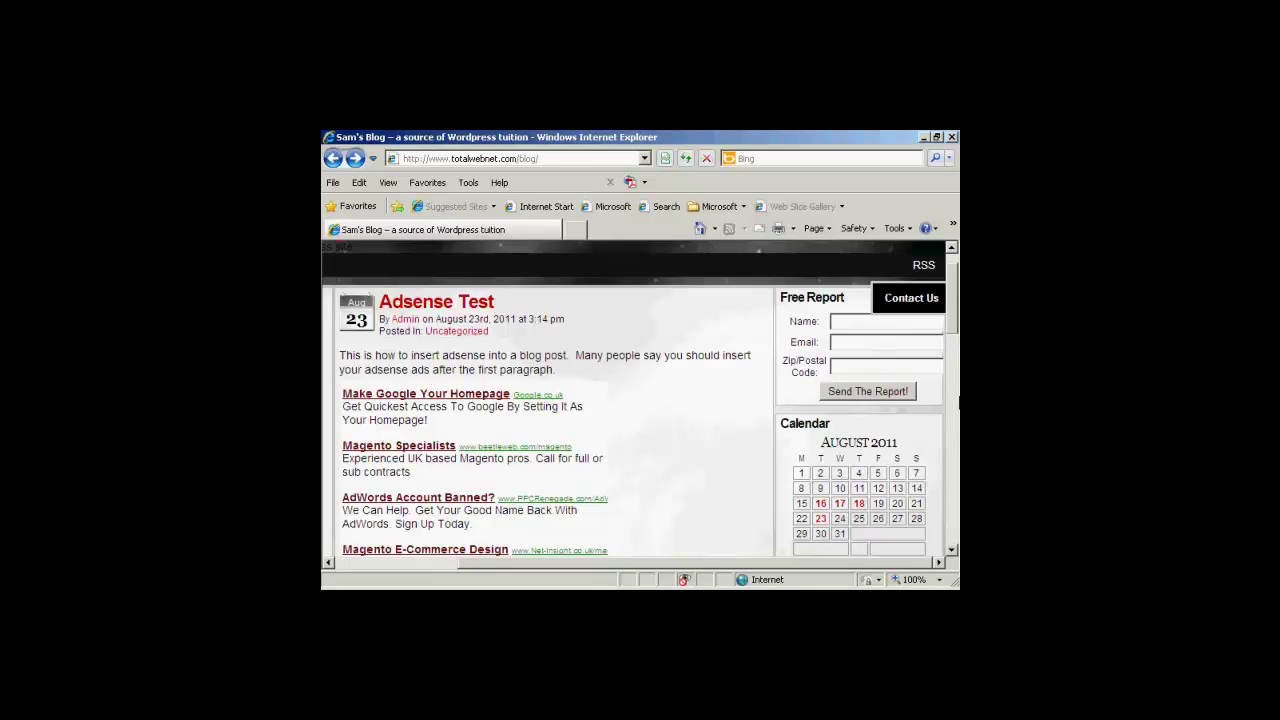
Step: Open the blog's RSS feed and copy the feed's web address
click(924, 268)
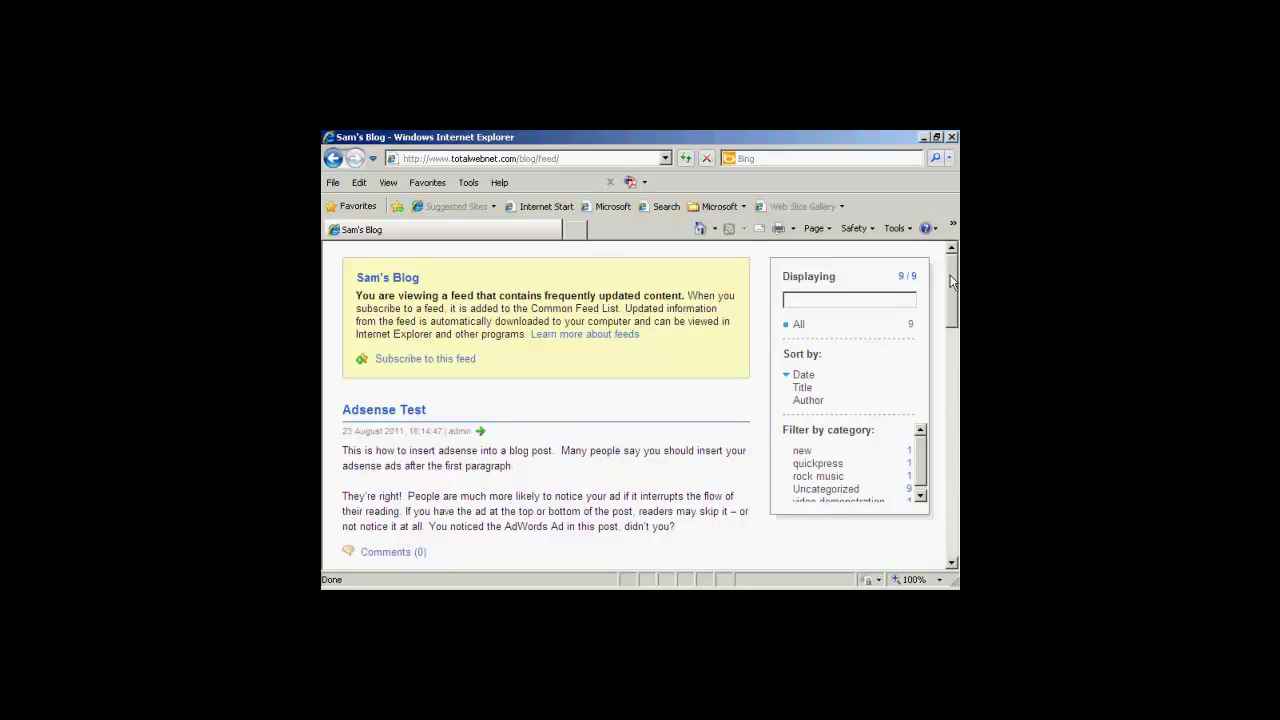
click(556, 157)
right_click(550, 159)
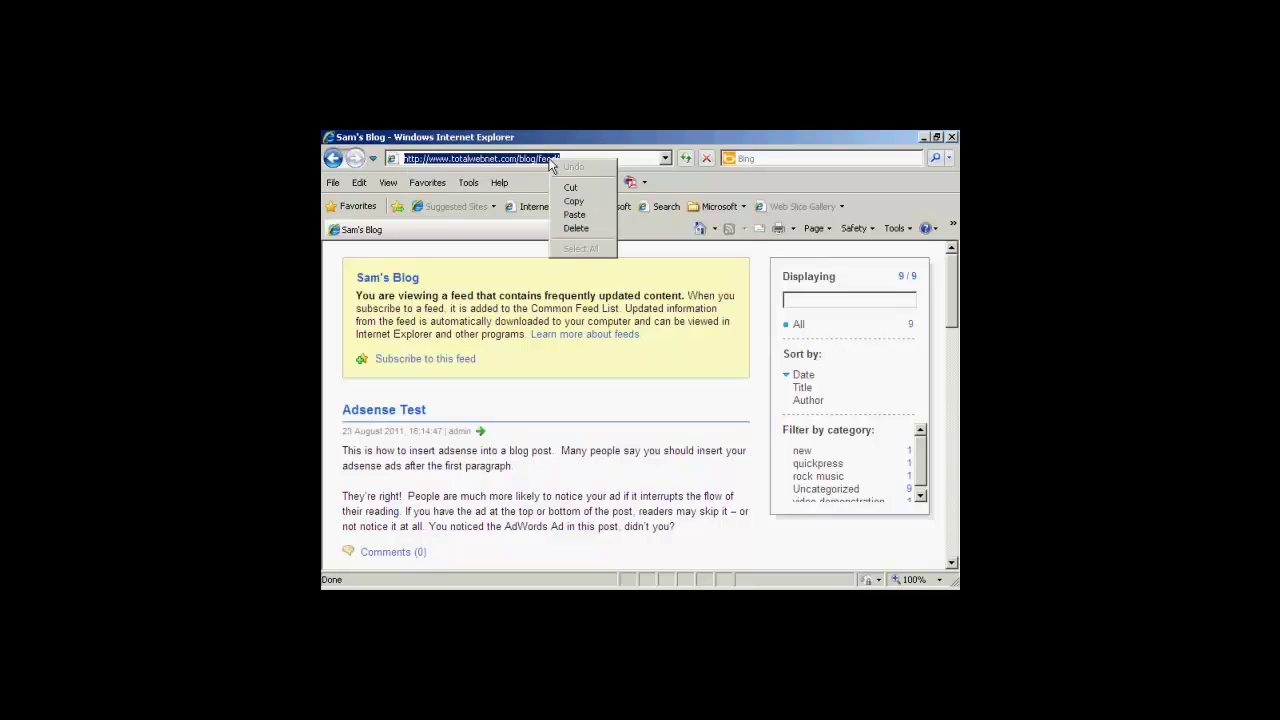
click(575, 202)
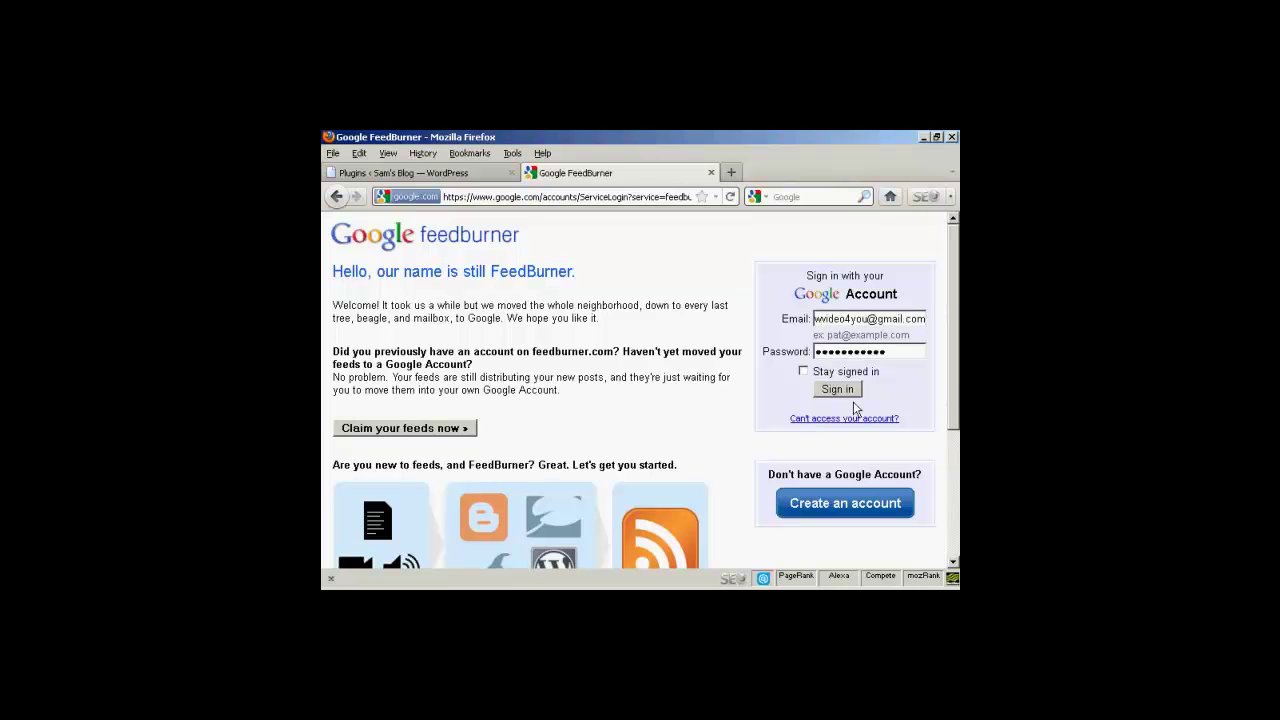
click(840, 390)
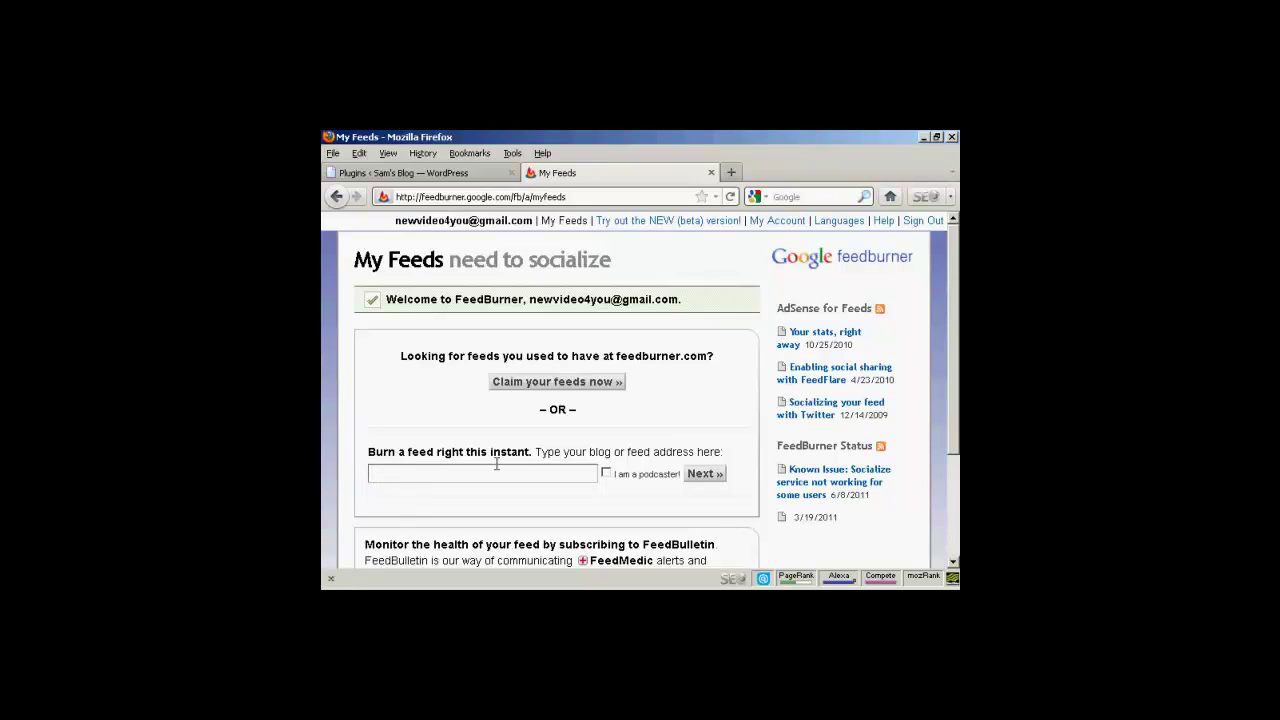
key(ctrl+v)
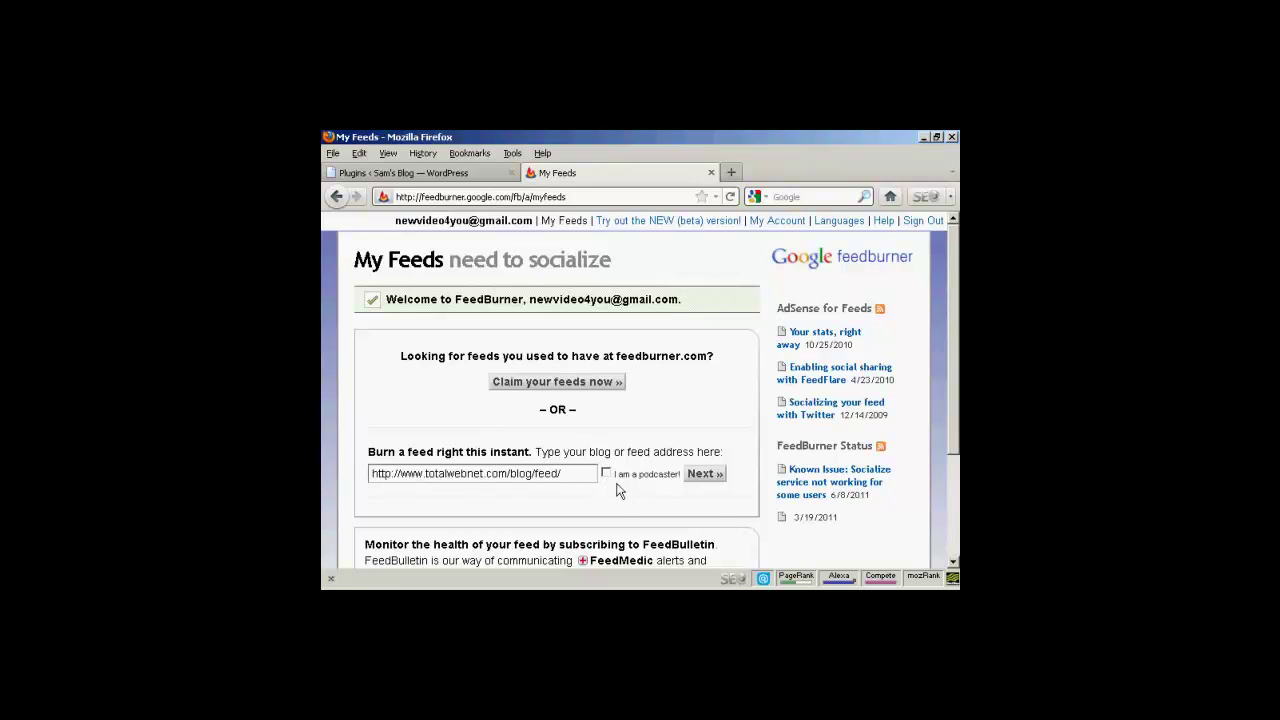
click(705, 473)
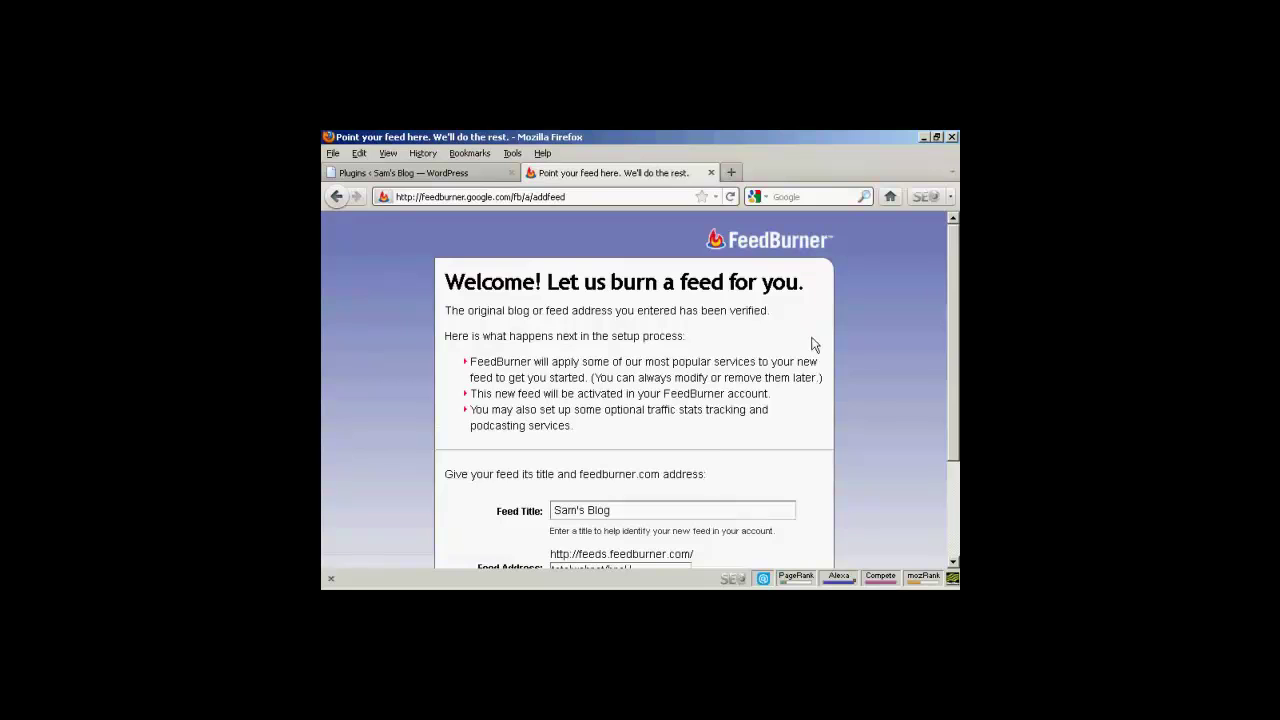
Step: Accept the feed title "Sam's Blog" and the feed address totalwebnet/bnoH to activate the feed
scroll(954, 275, down, 2)
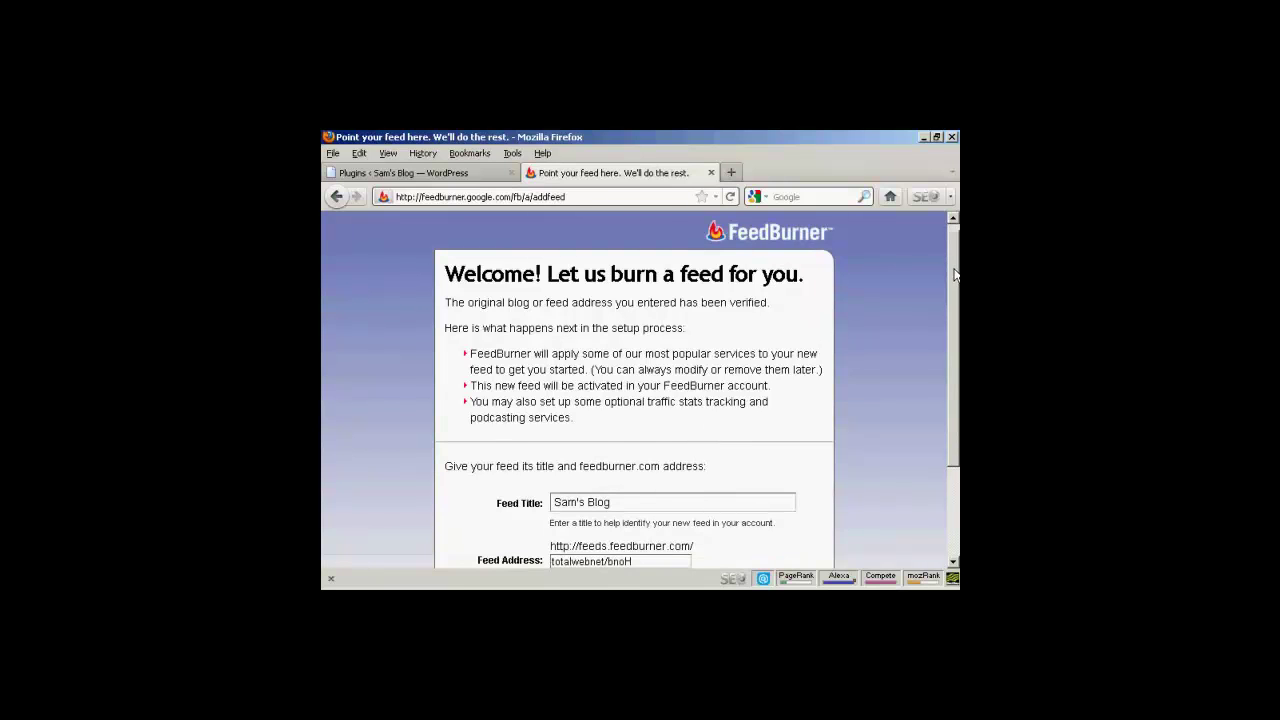
scroll(954, 320, down, 3)
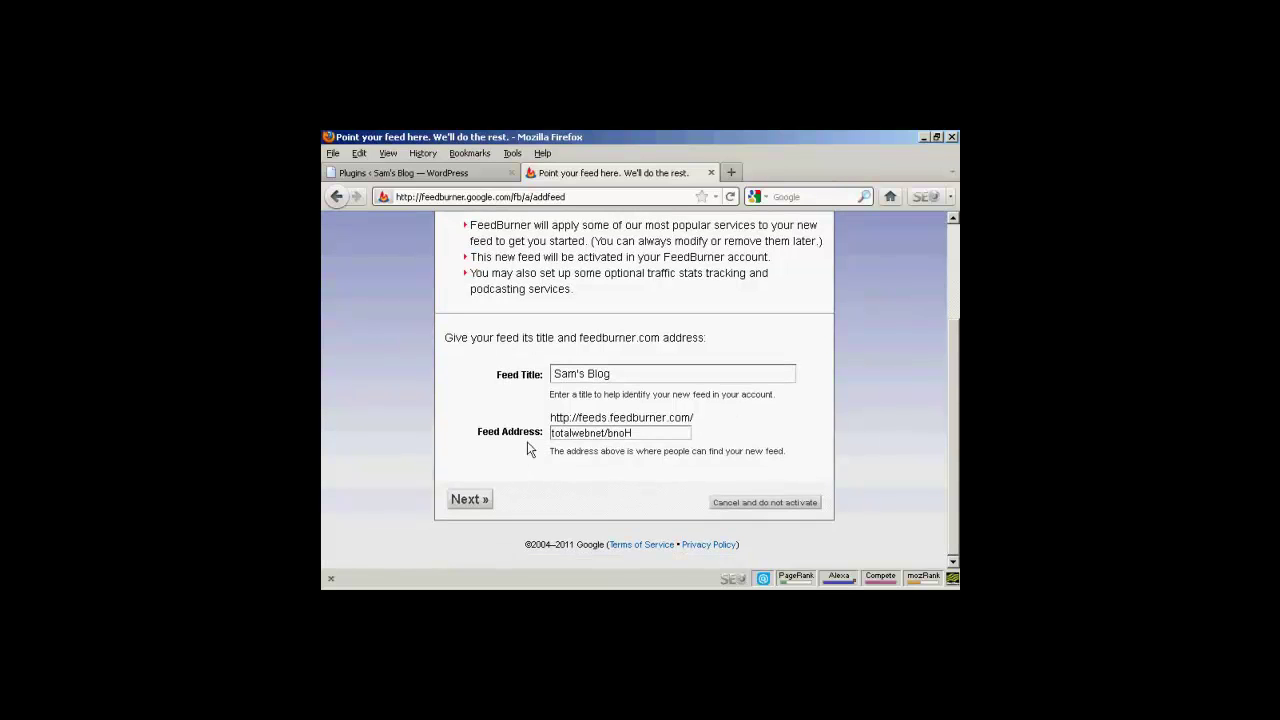
click(474, 501)
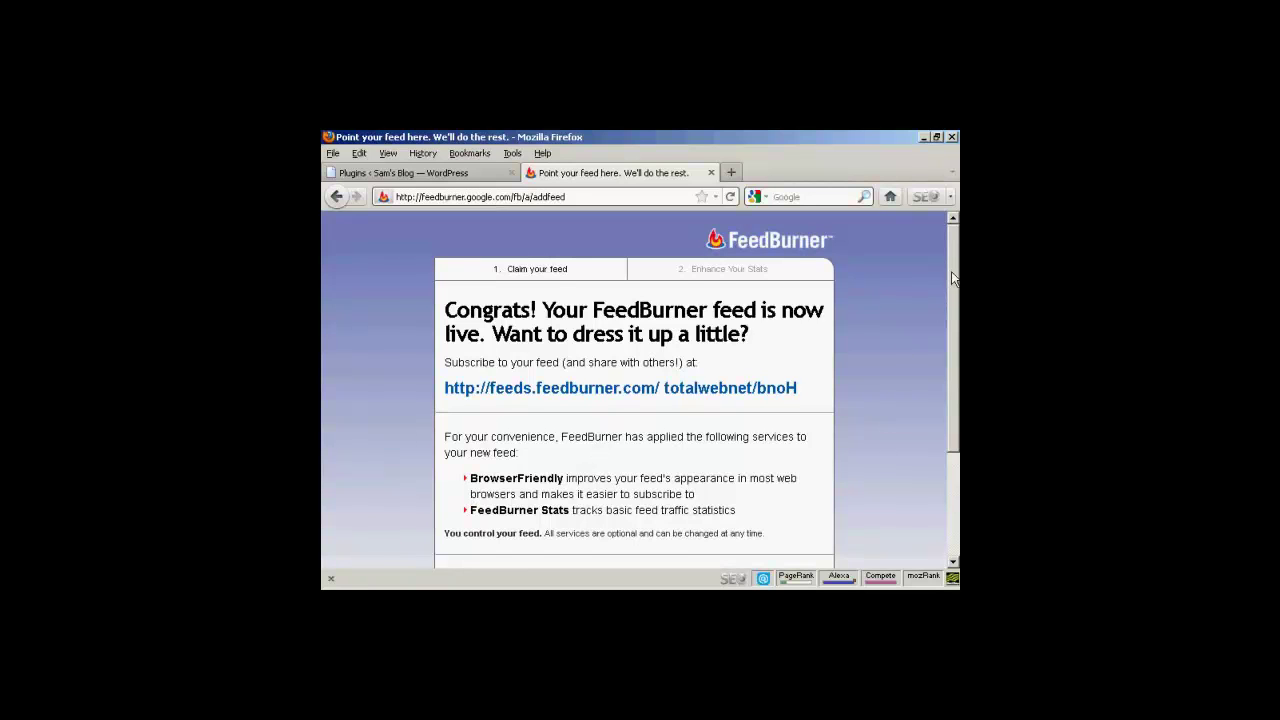
Step: Copy the link location of the new FeedBurner feed address
drag(953, 278, 953, 309)
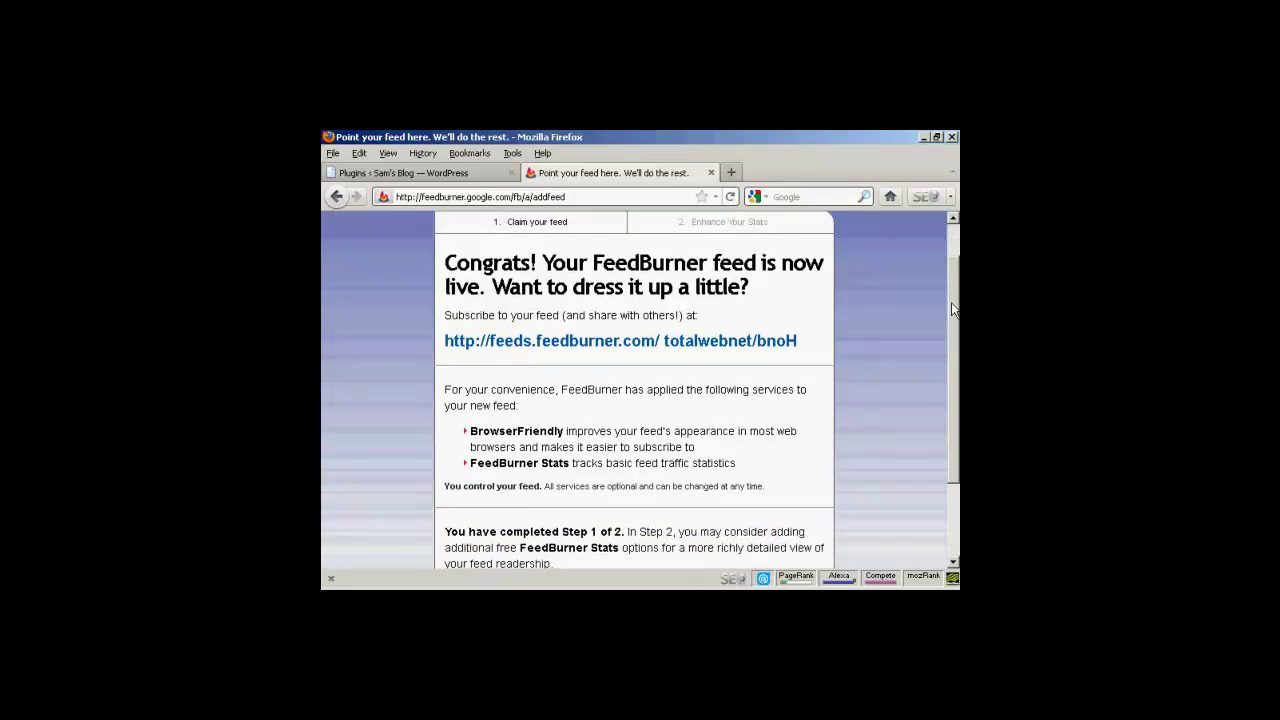
right_click(741, 346)
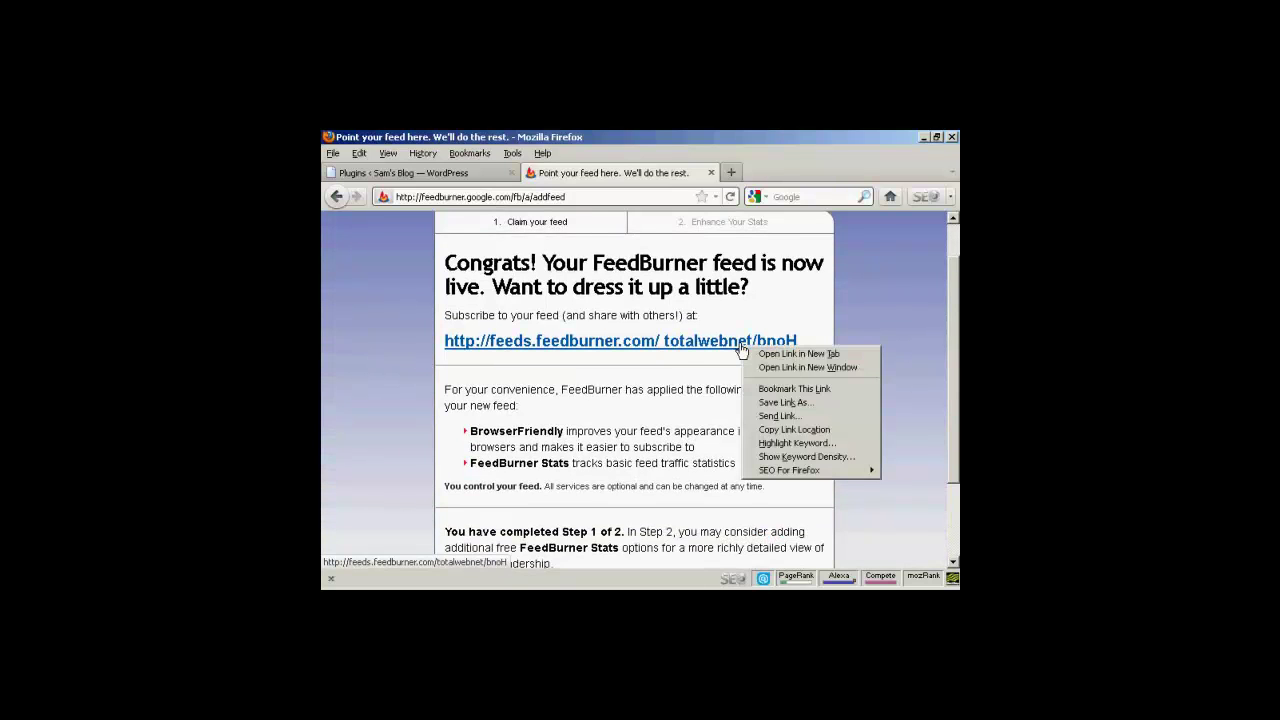
click(806, 430)
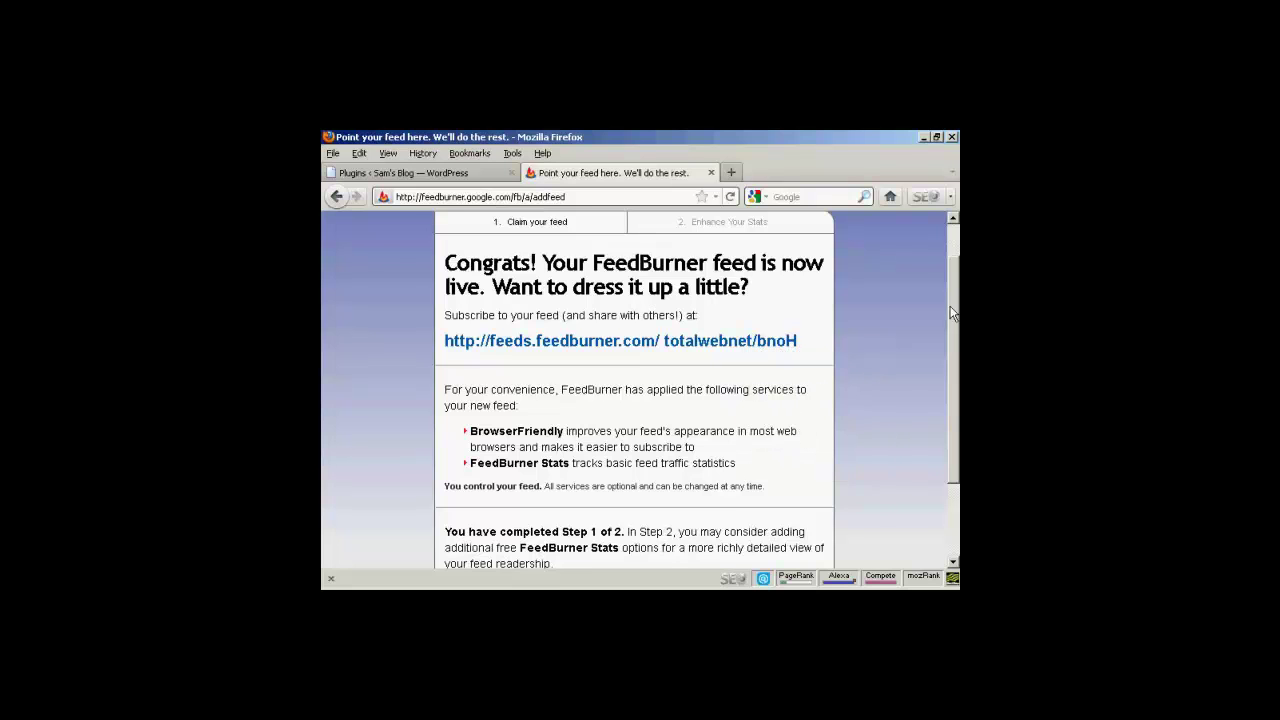
Step: Continue to the feed statistics options, enable Clickthroughs and Item enclosure downloads tracking, and finish the feed setup
drag(955, 291, 955, 393)
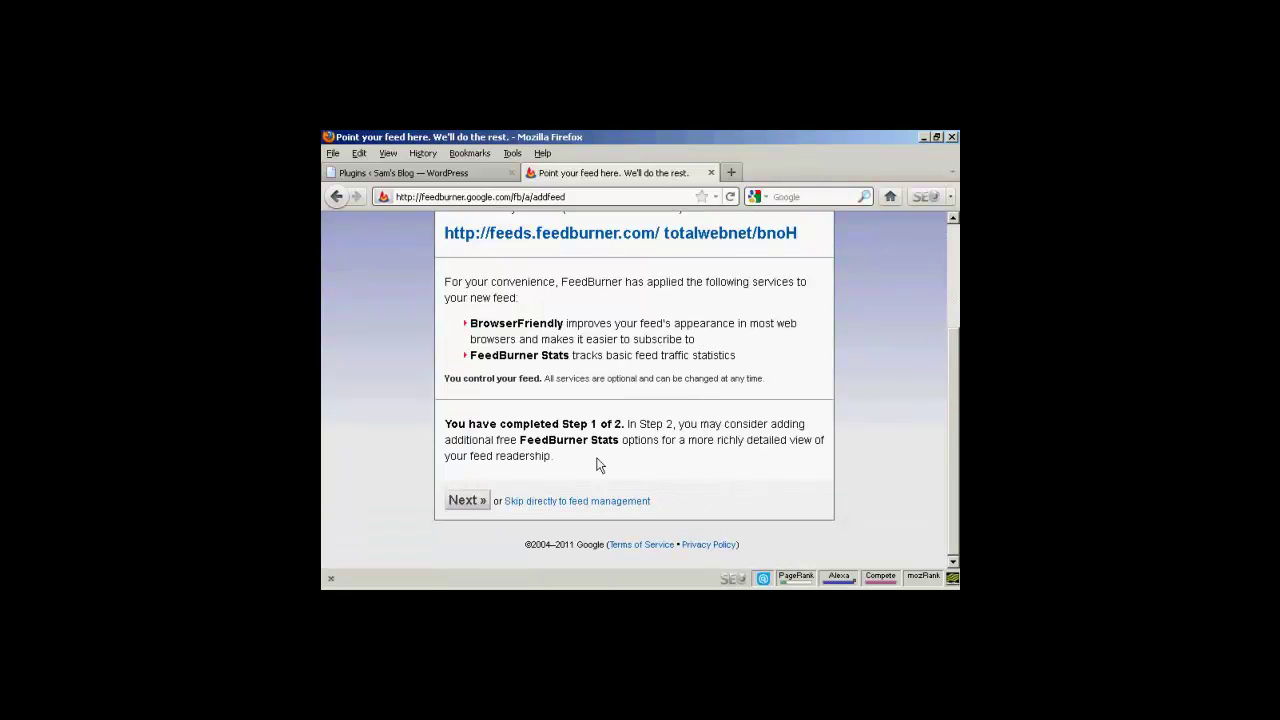
click(471, 507)
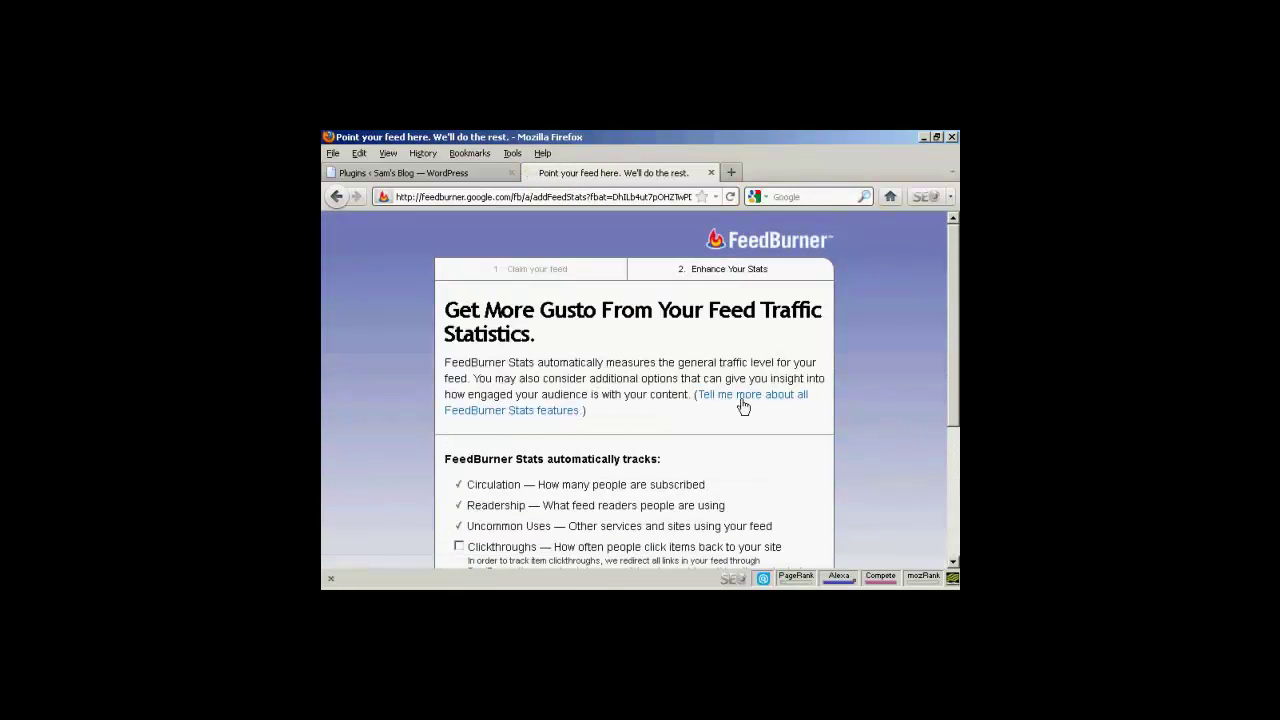
drag(957, 288, 957, 352)
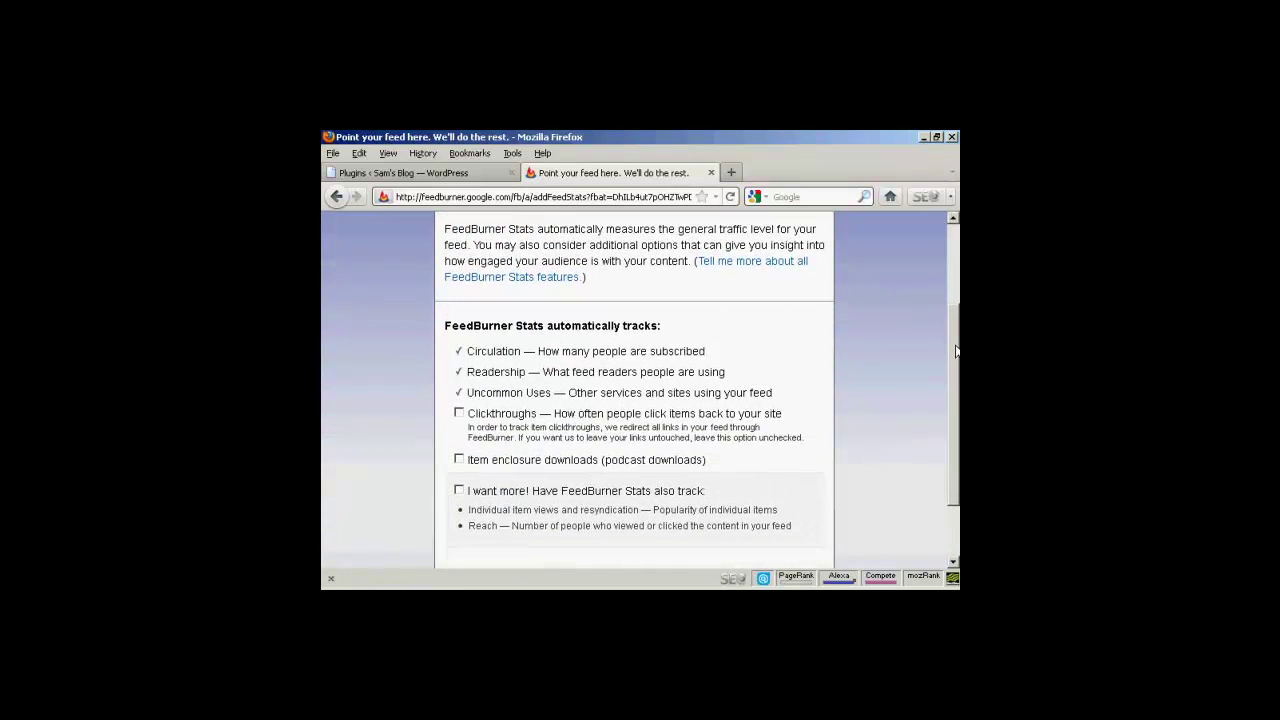
click(460, 418)
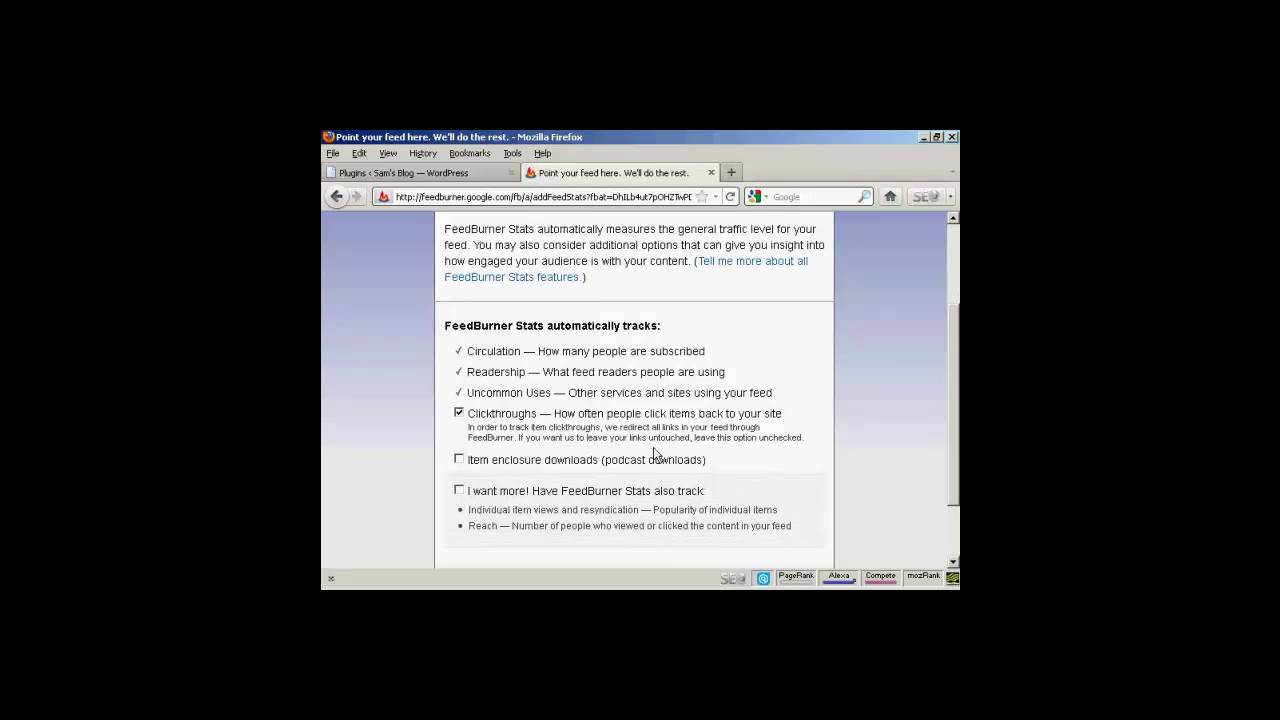
scroll(718, 450, down, 2)
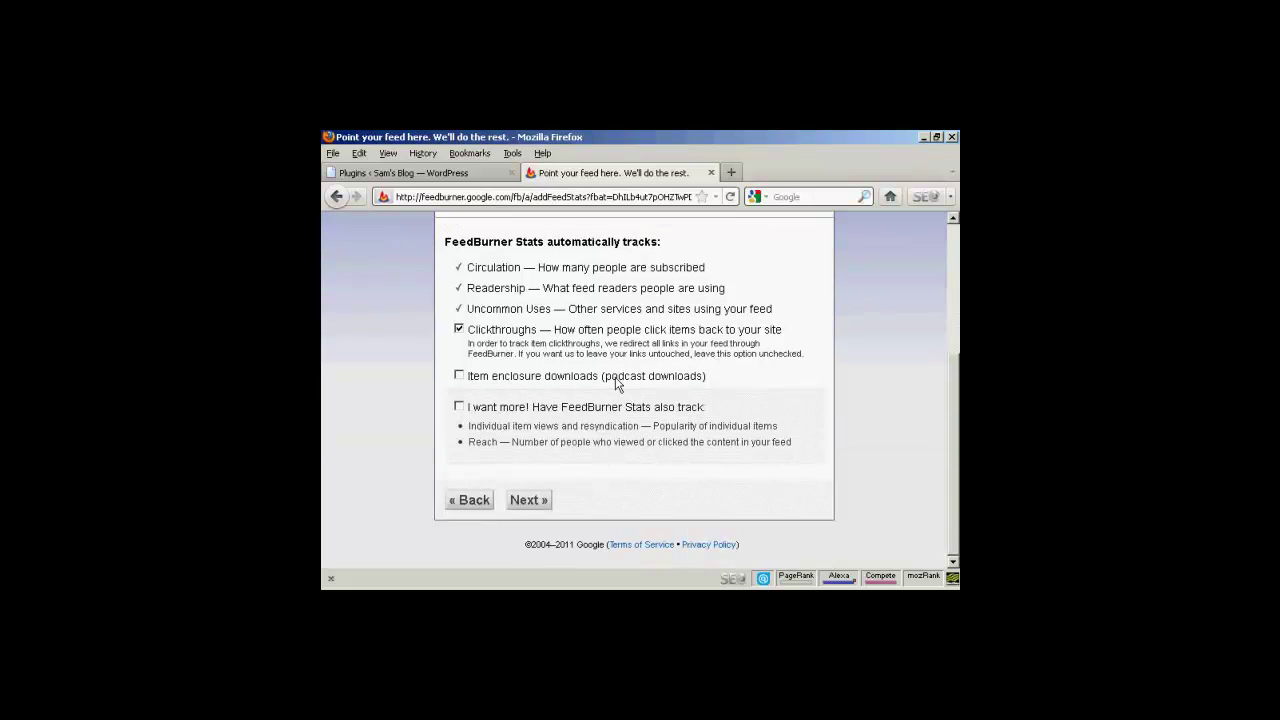
click(458, 377)
click(529, 501)
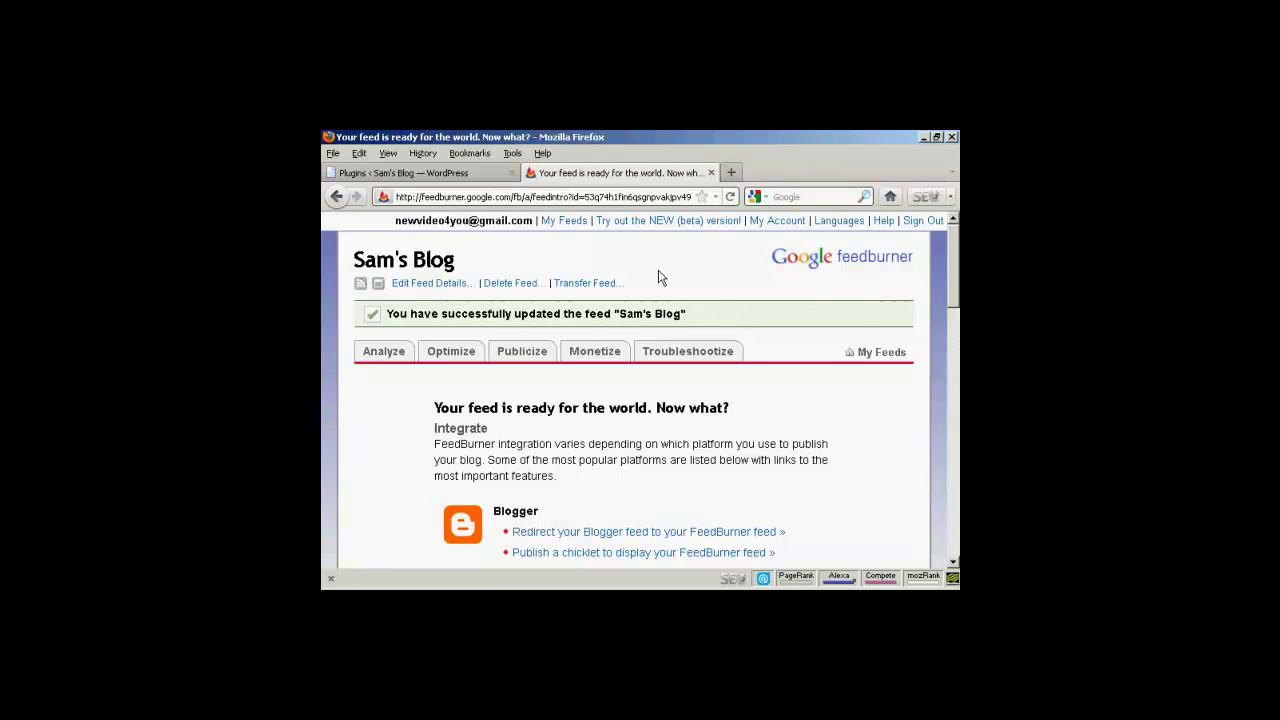
Step: In the blog's WordPress admin, search for new plugins with the term "FD feedburner"
click(463, 175)
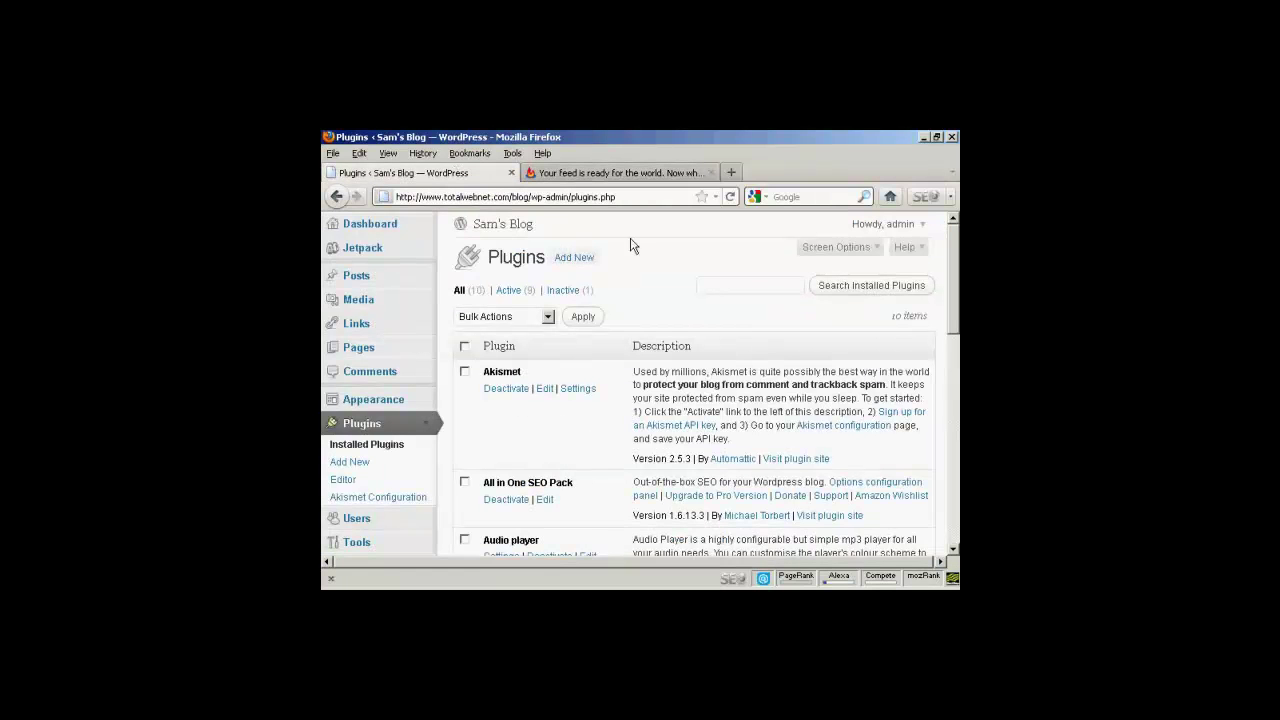
click(574, 259)
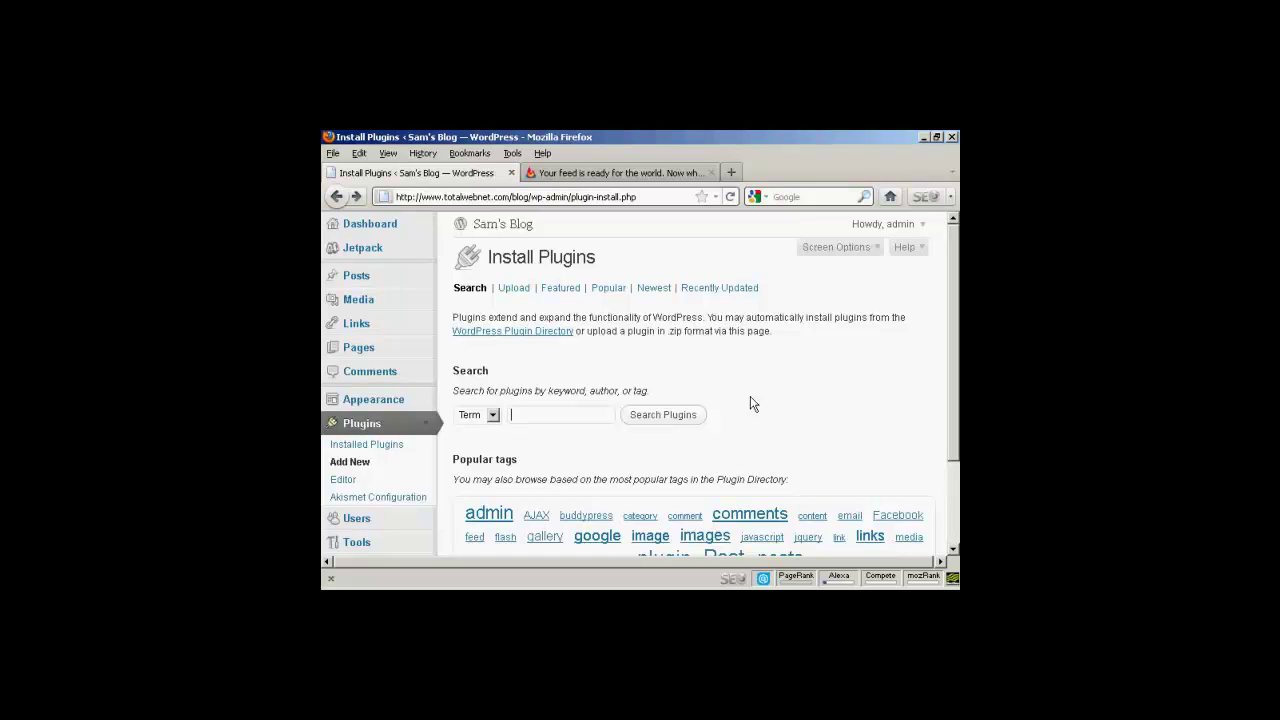
text(FD feedburner)
click(648, 420)
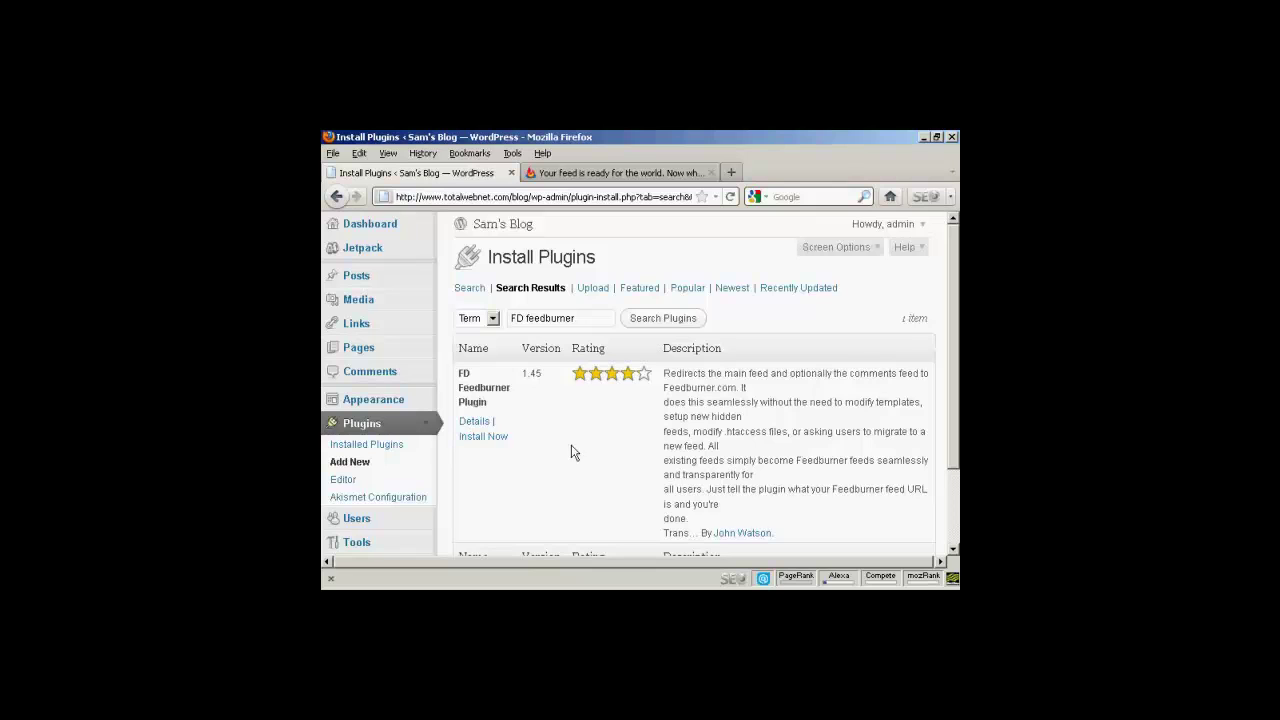
Step: Install the FD Feedburner Plugin and activate it
click(498, 440)
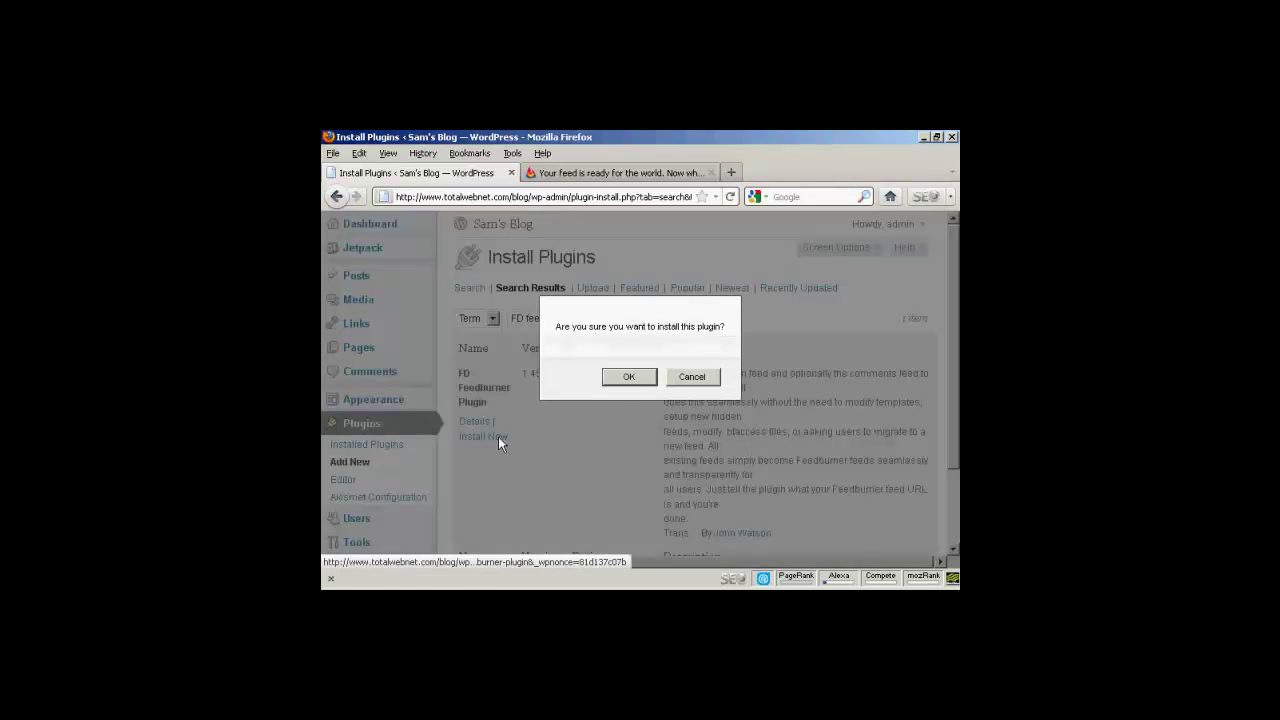
click(630, 377)
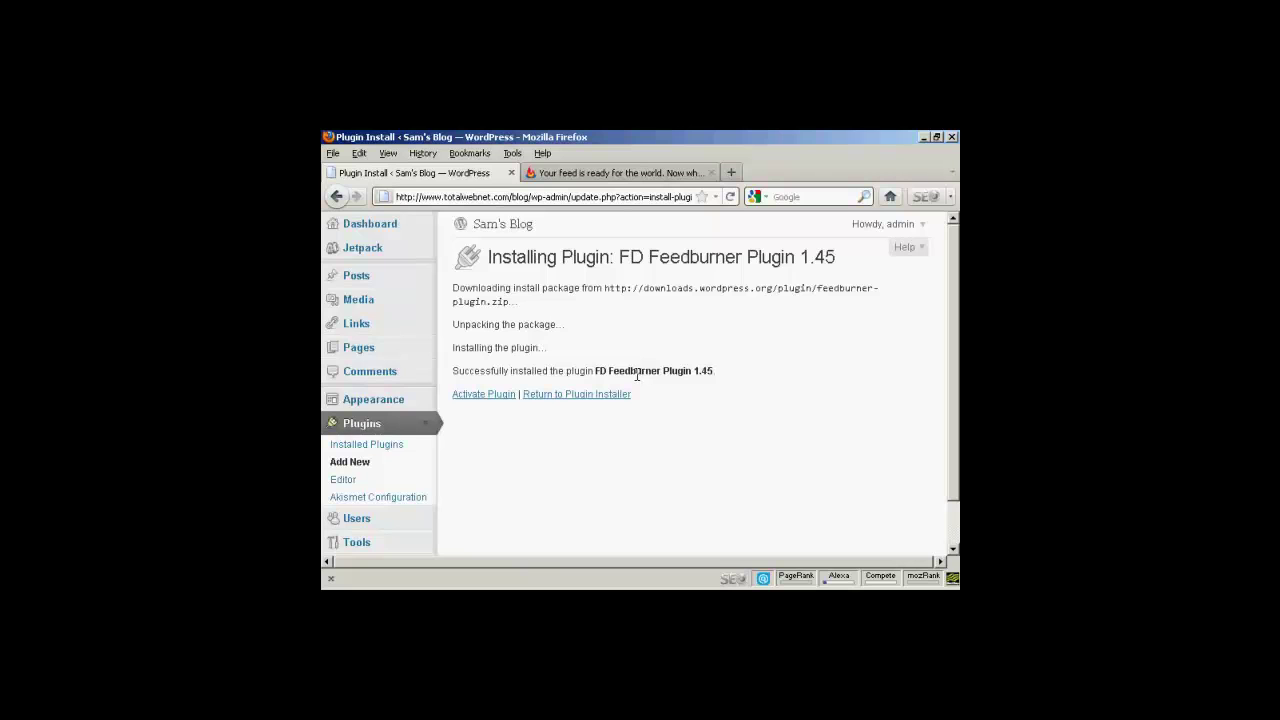
click(494, 398)
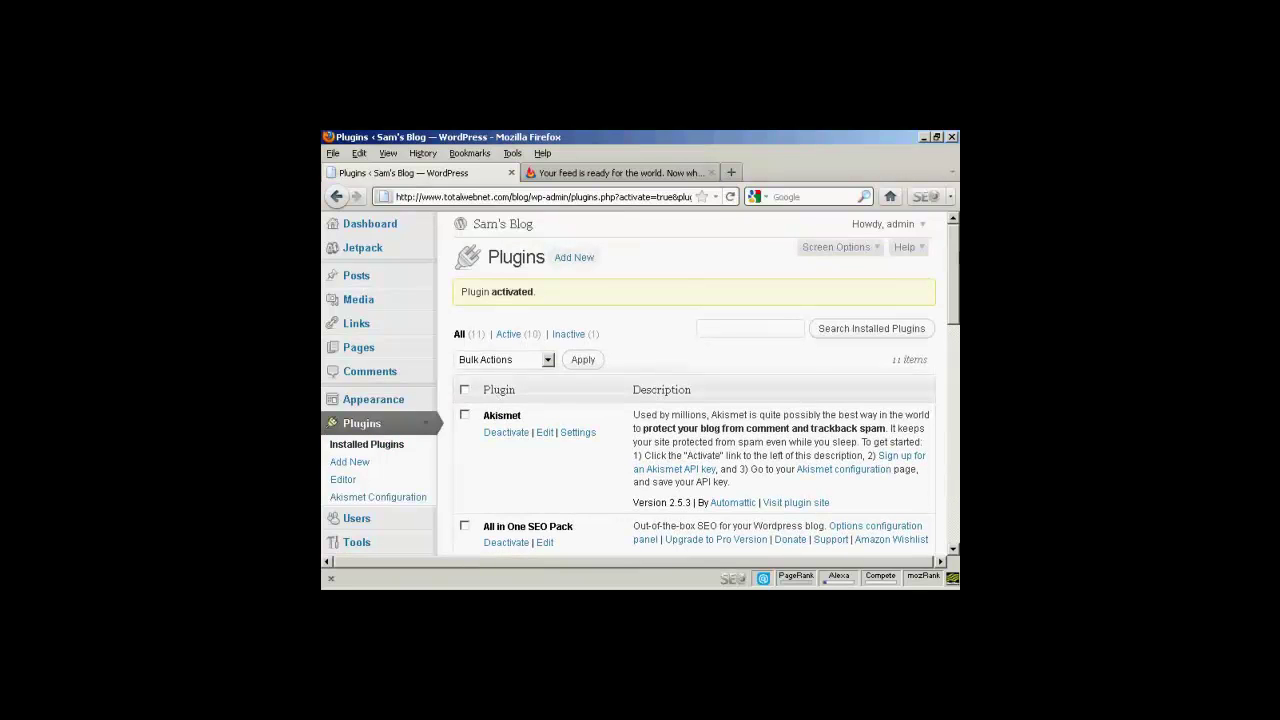
Step: Open the Feedburner configuration page in the WordPress settings
drag(957, 258, 957, 293)
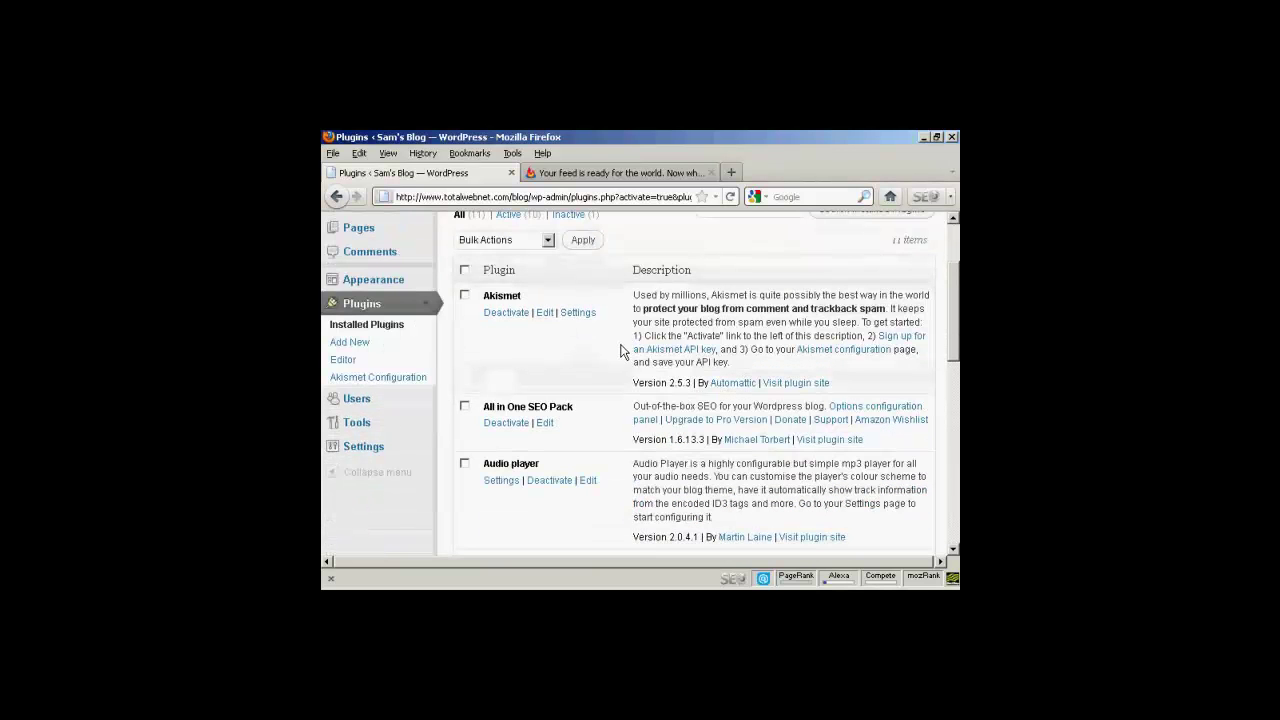
click(425, 450)
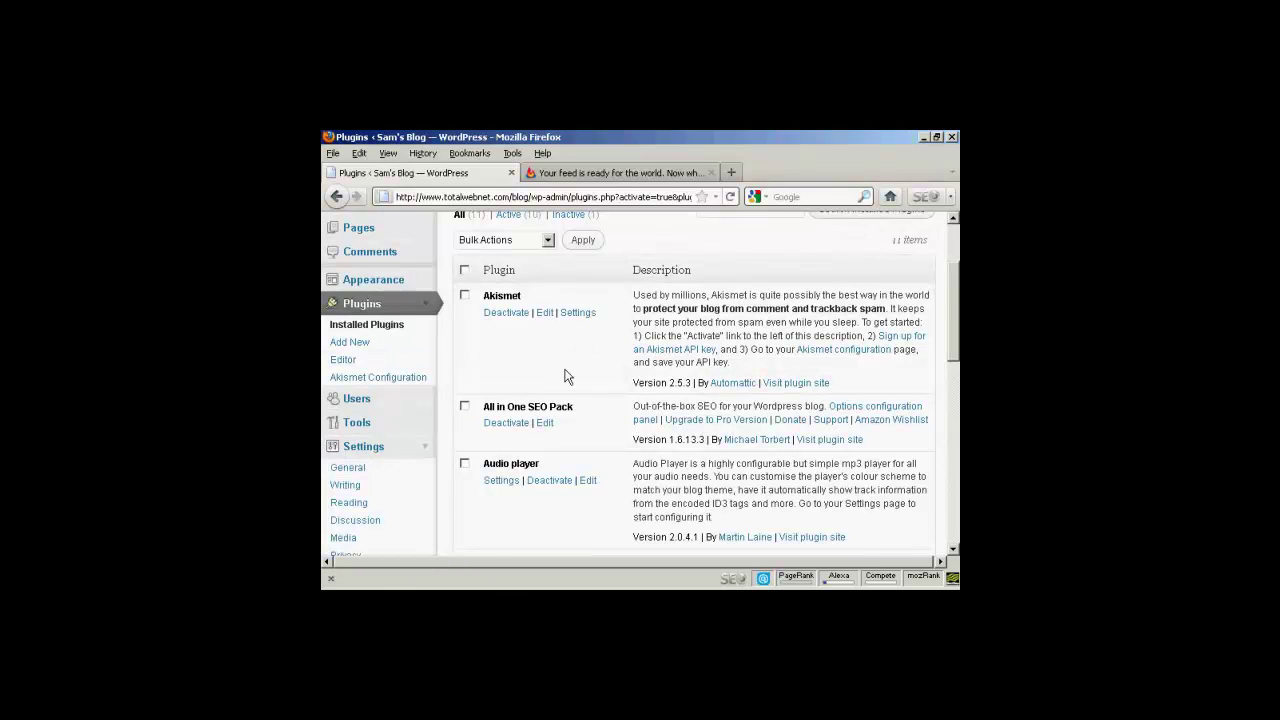
scroll(579, 372, down, 3)
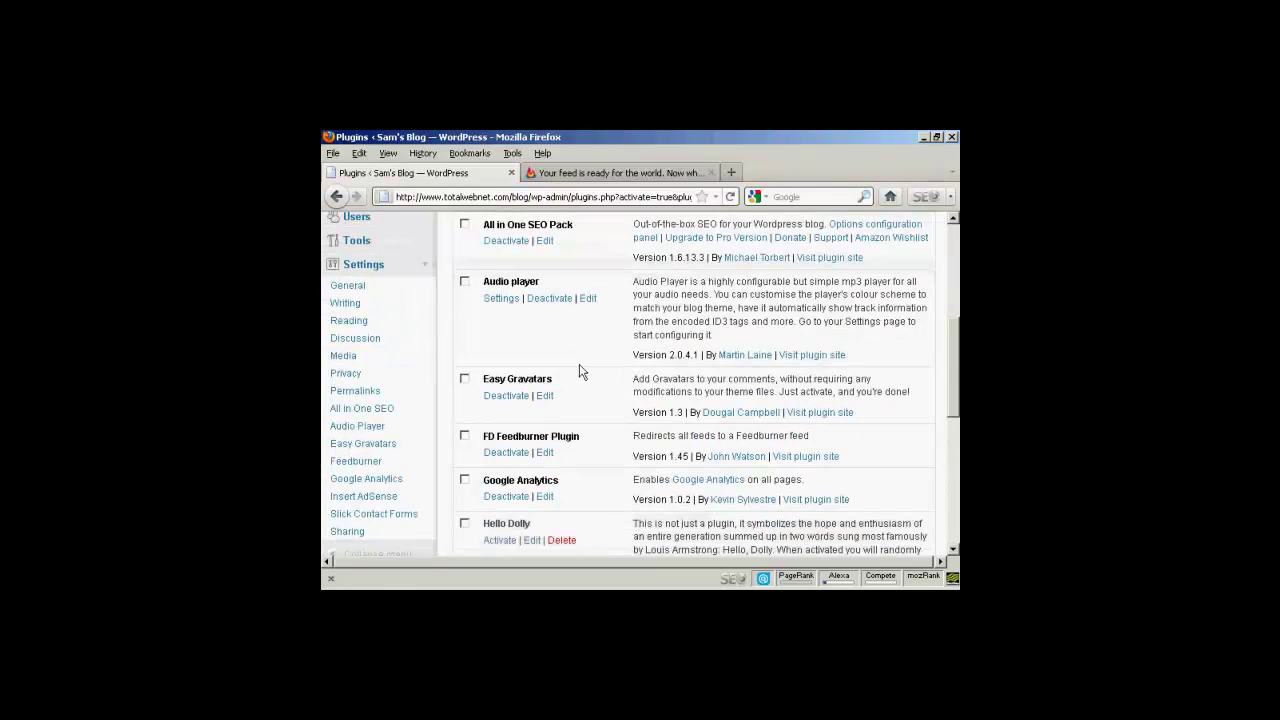
click(370, 466)
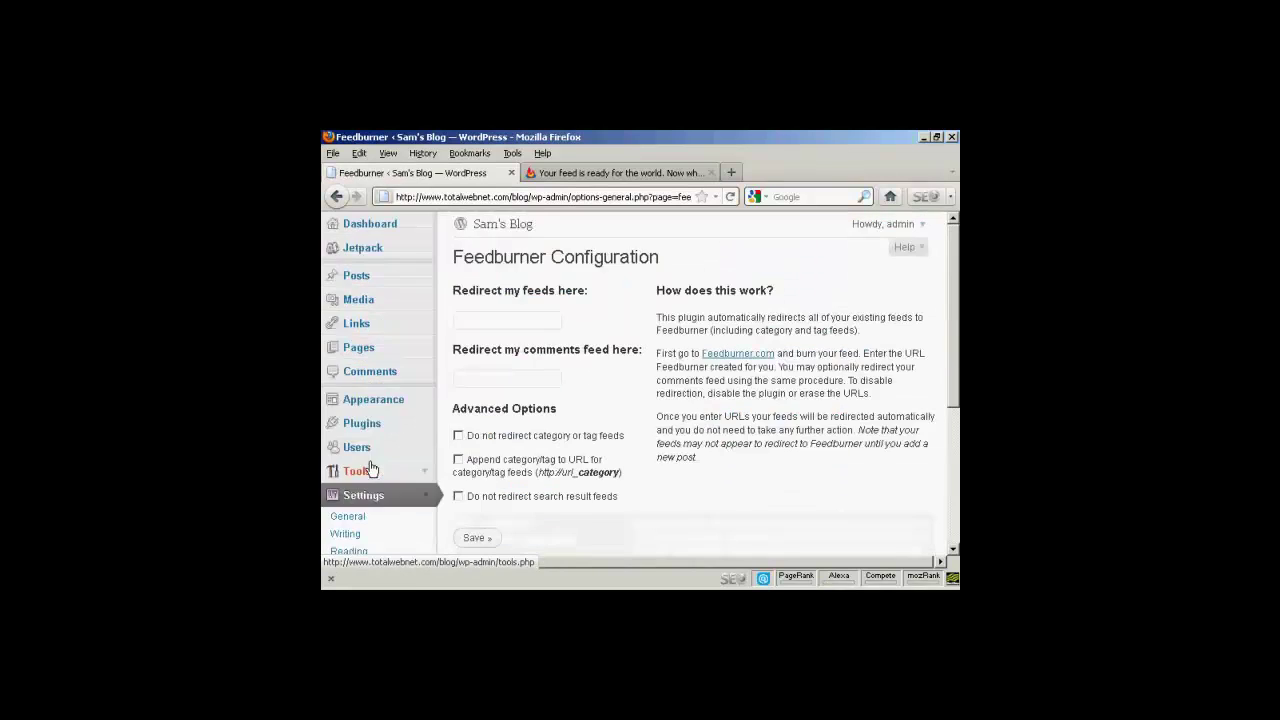
Step: Paste the copied FeedBurner address as the redirect target for the blog's main feeds and save the configuration
click(470, 321)
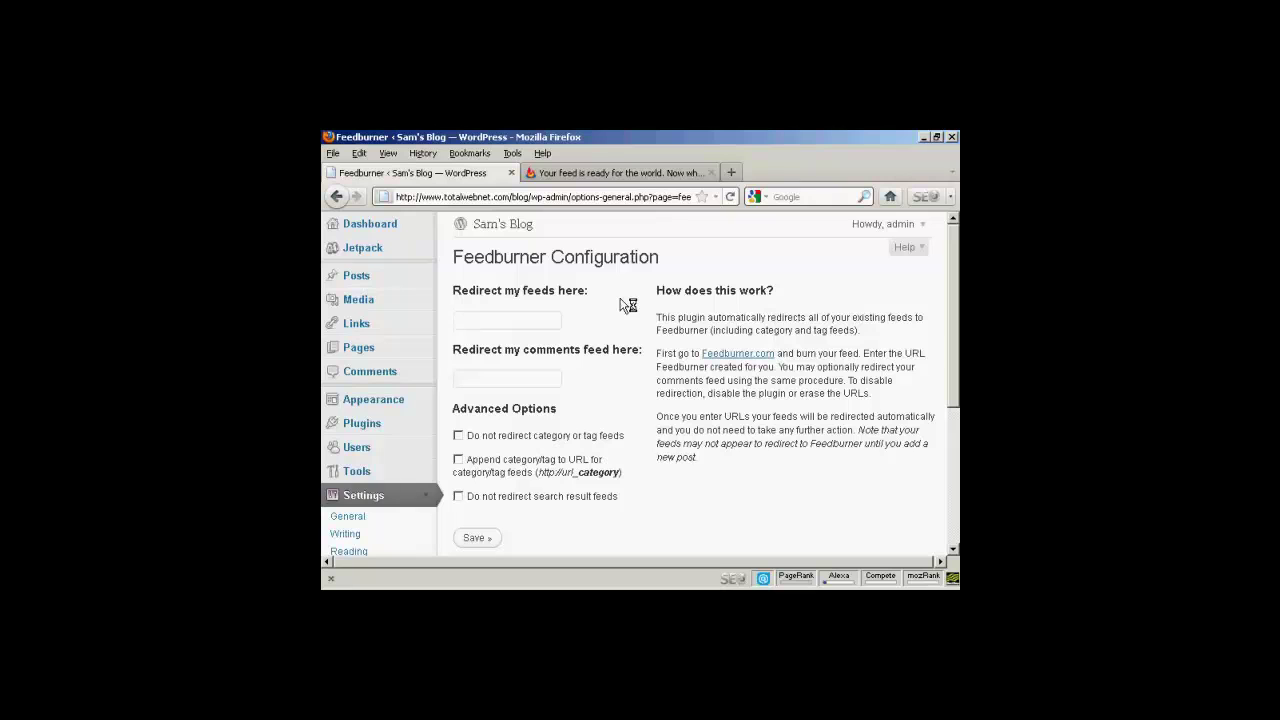
key(ctrl+v)
scroll(500, 500, down, 1)
click(477, 484)
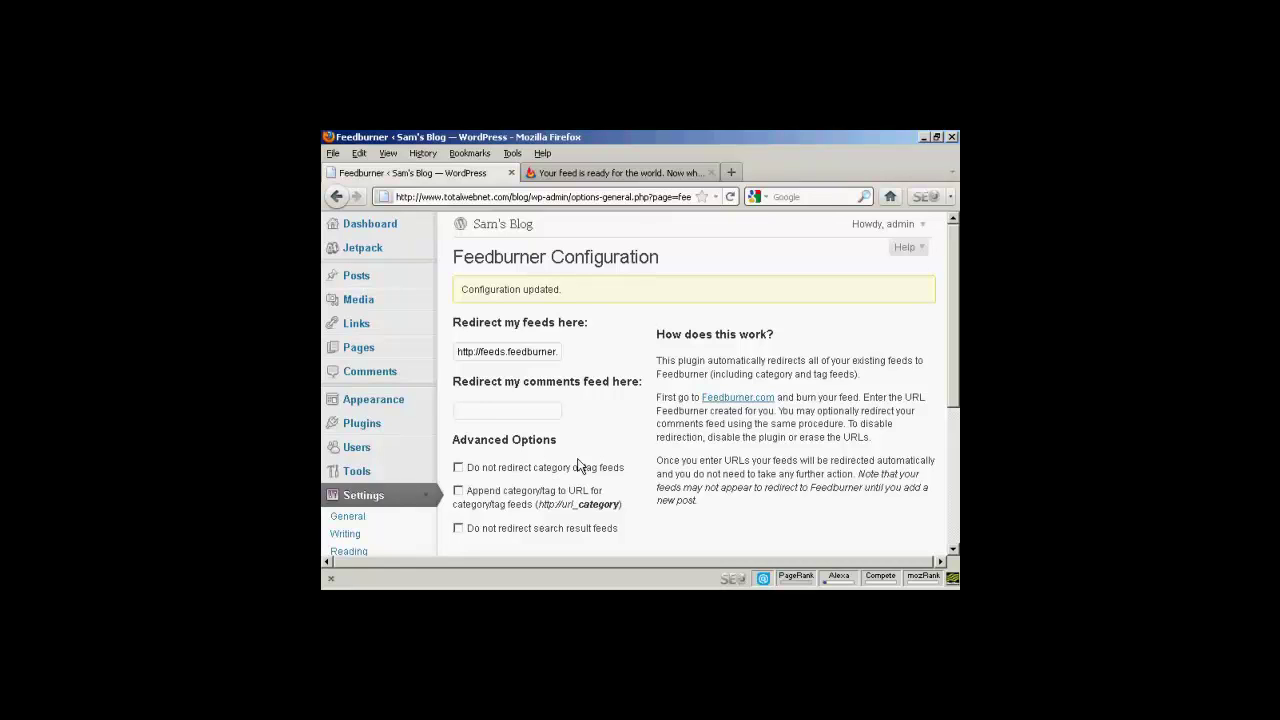
Step: Switch to Internet Explorer and open the blog's RSS link to check the feed redirection
key(alt+Tab)
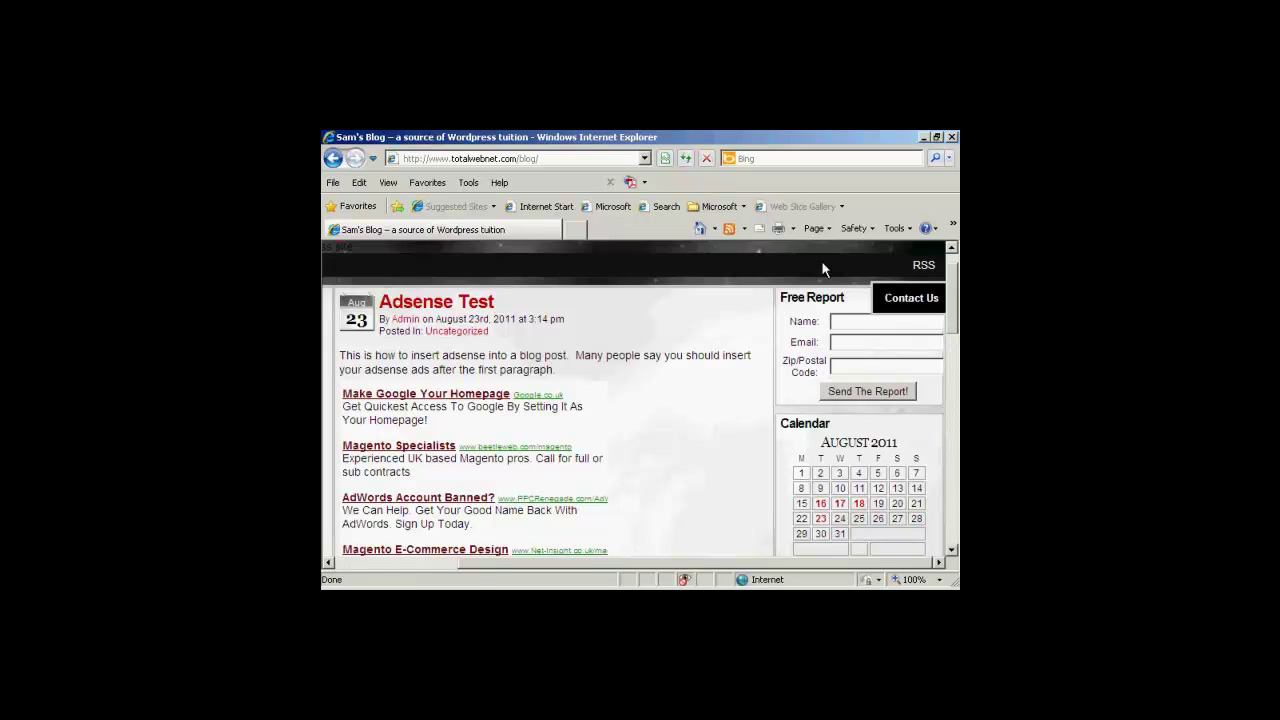
click(929, 268)
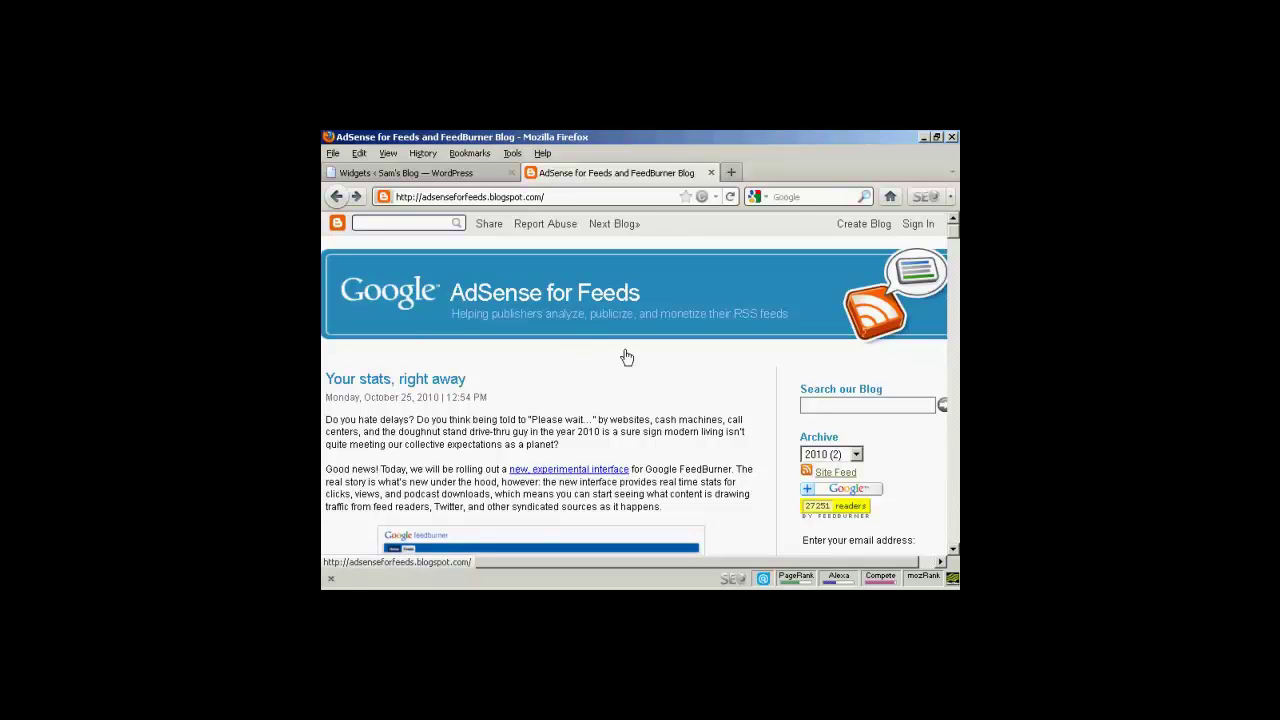
Step: Open the site feed of the AdSense for Feeds blog and copy its FeedBurner address
click(838, 481)
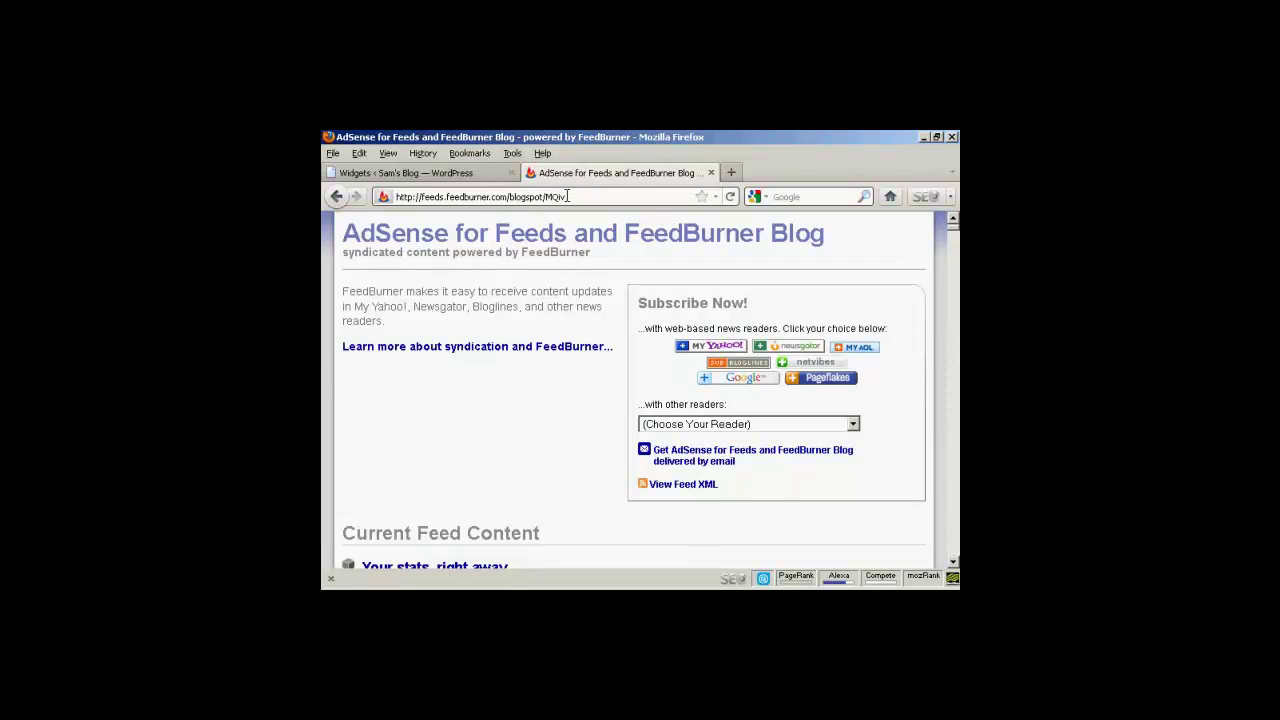
drag(565, 196, 388, 203)
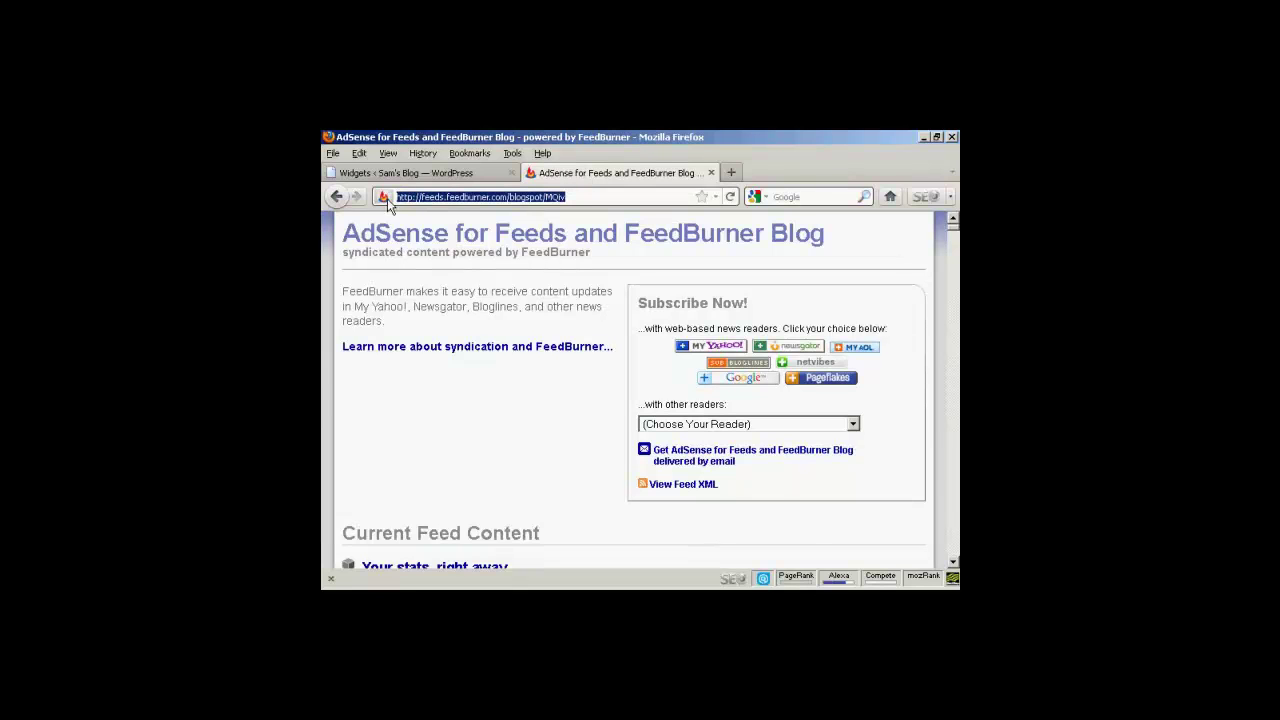
right_click(411, 195)
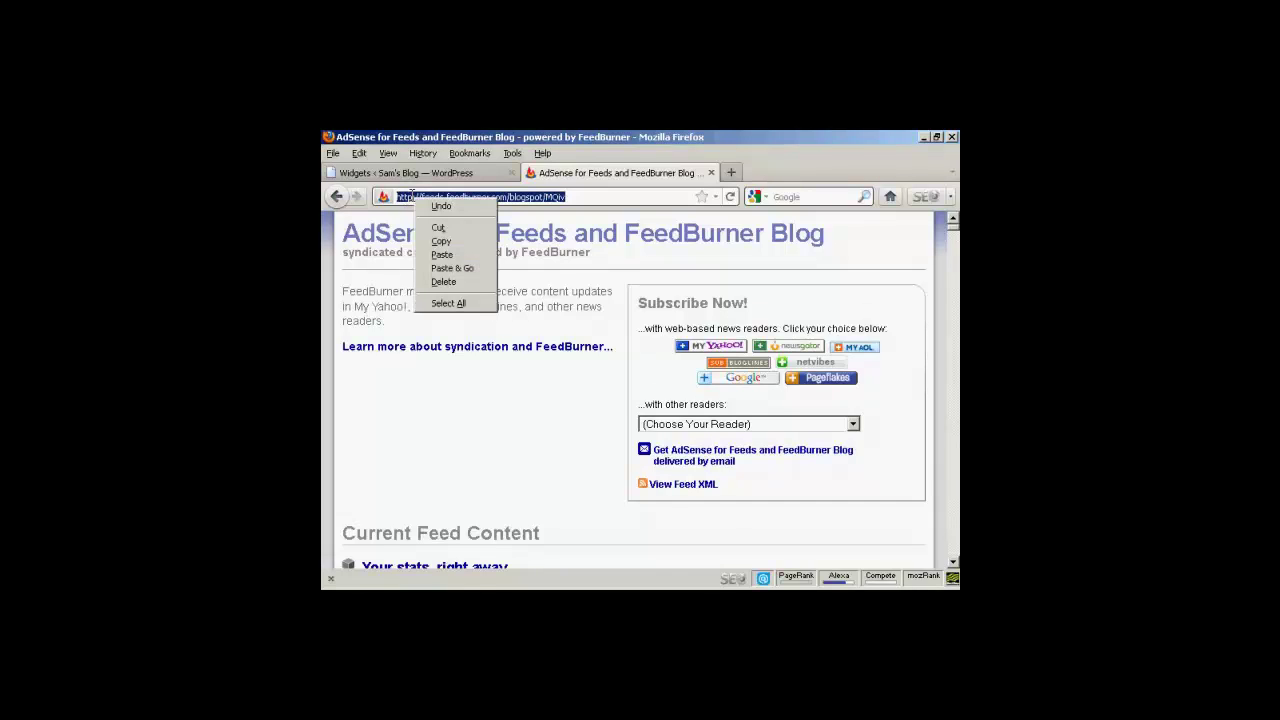
click(445, 237)
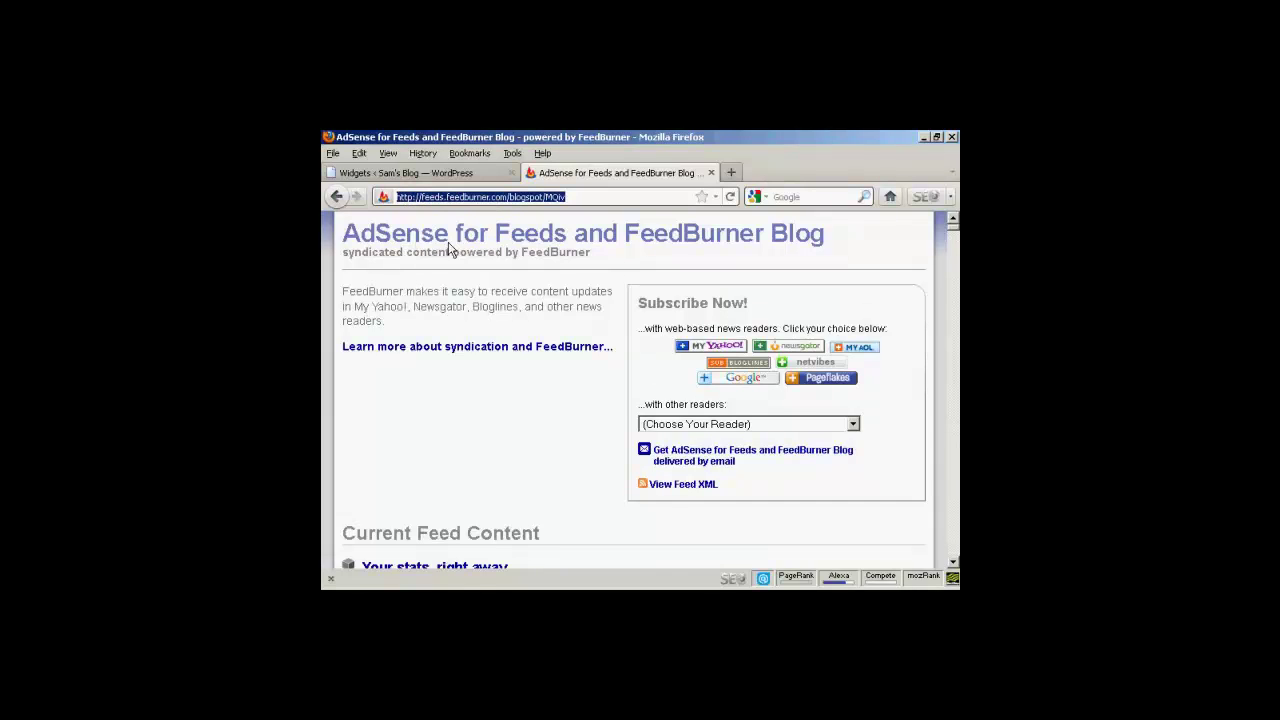
Step: Return to the WordPress widgets page and add an RSS widget to the Over Blog area
click(448, 175)
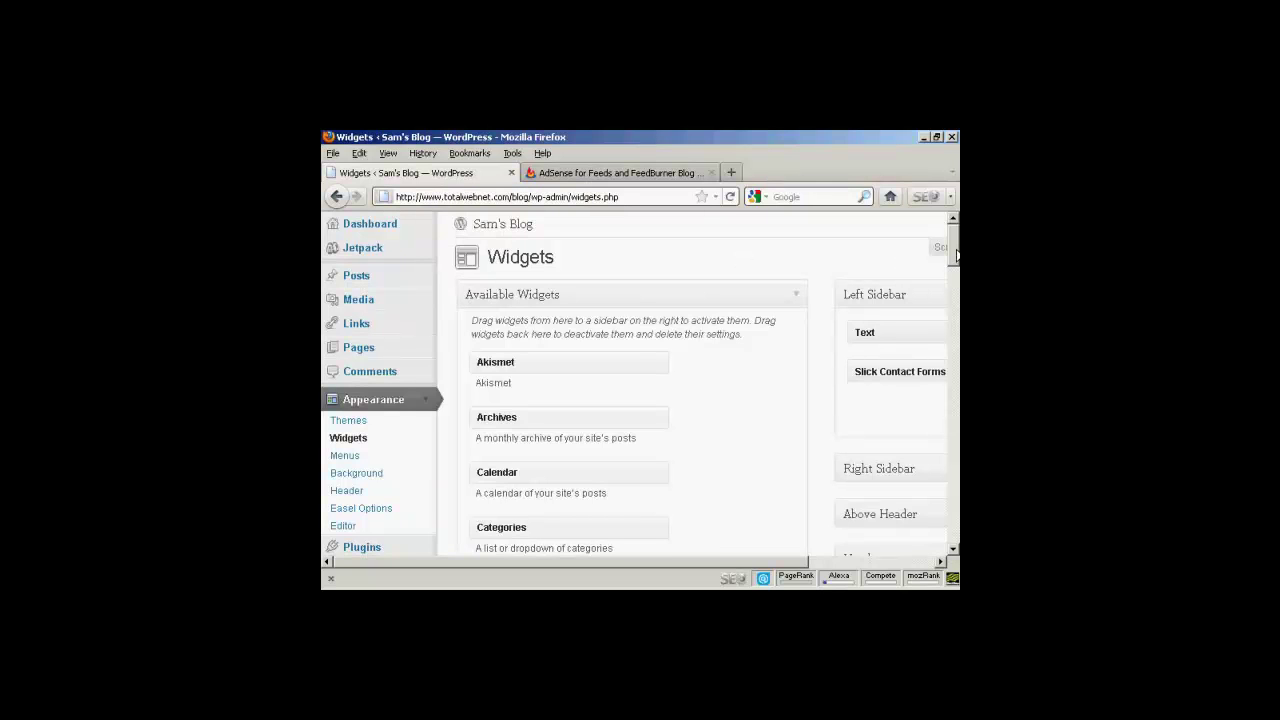
drag(956, 255, 956, 287)
drag(792, 563, 915, 566)
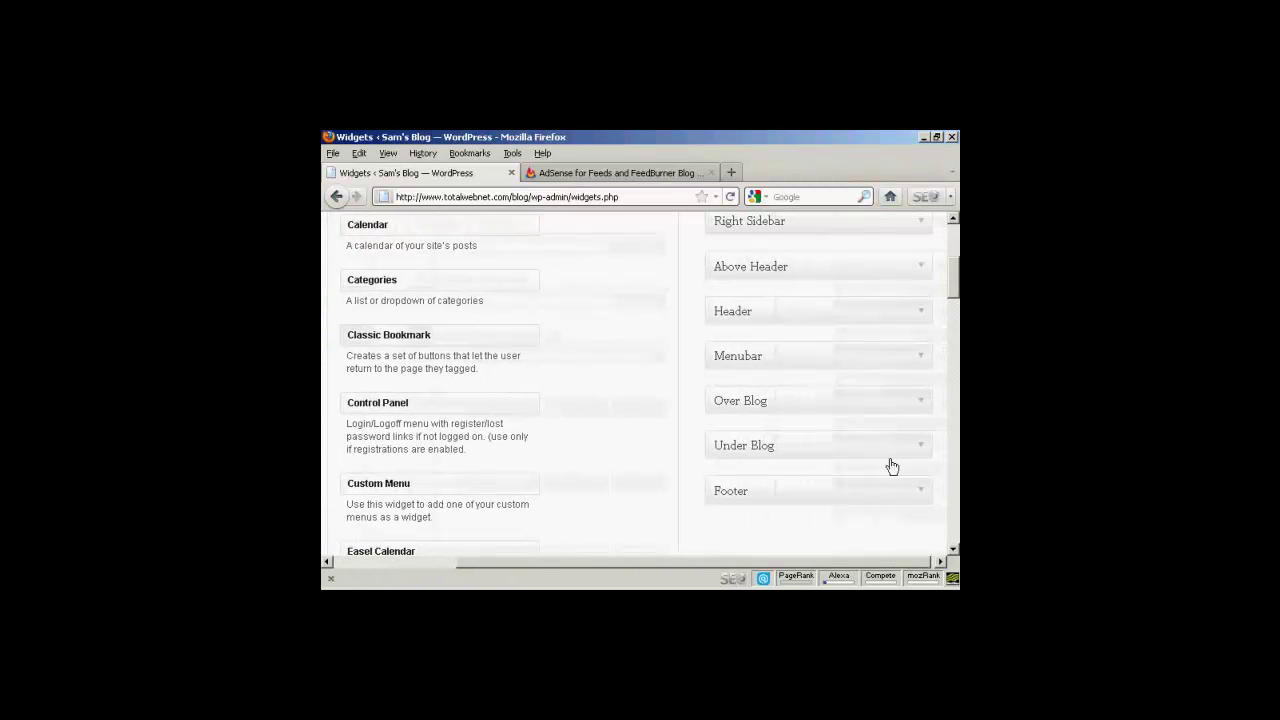
click(923, 405)
drag(954, 287, 954, 370)
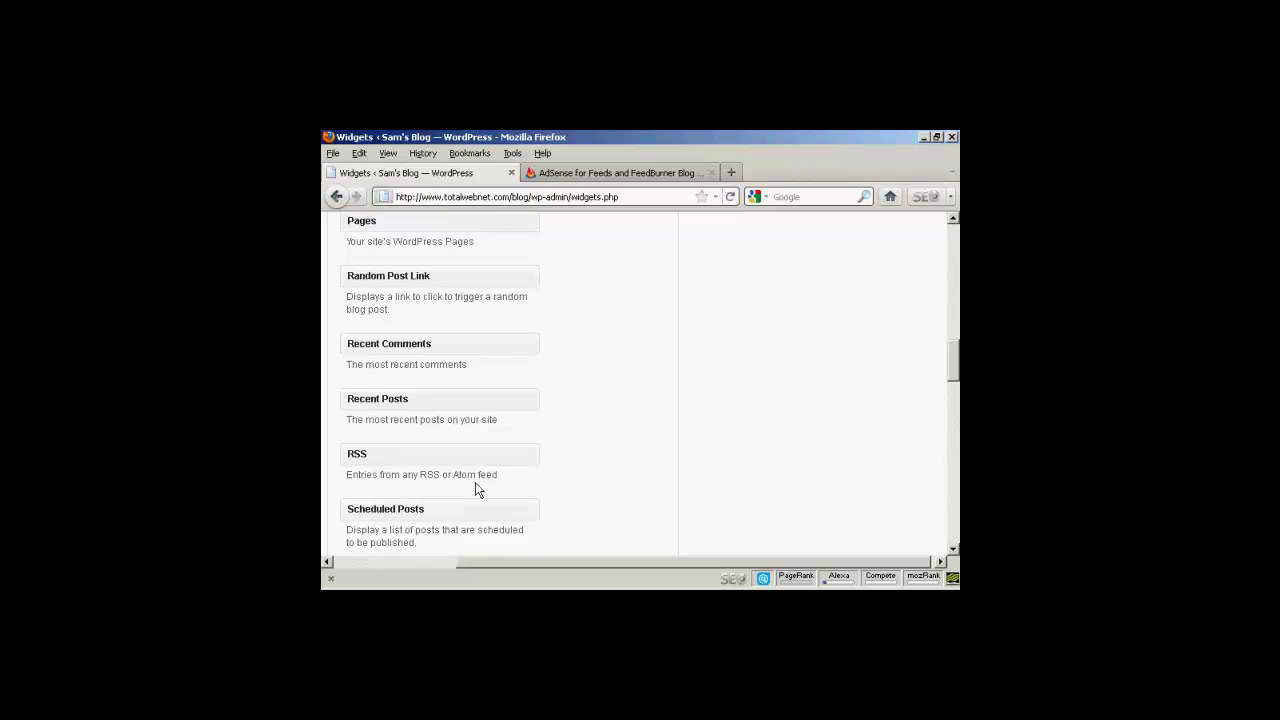
drag(411, 462, 790, 293)
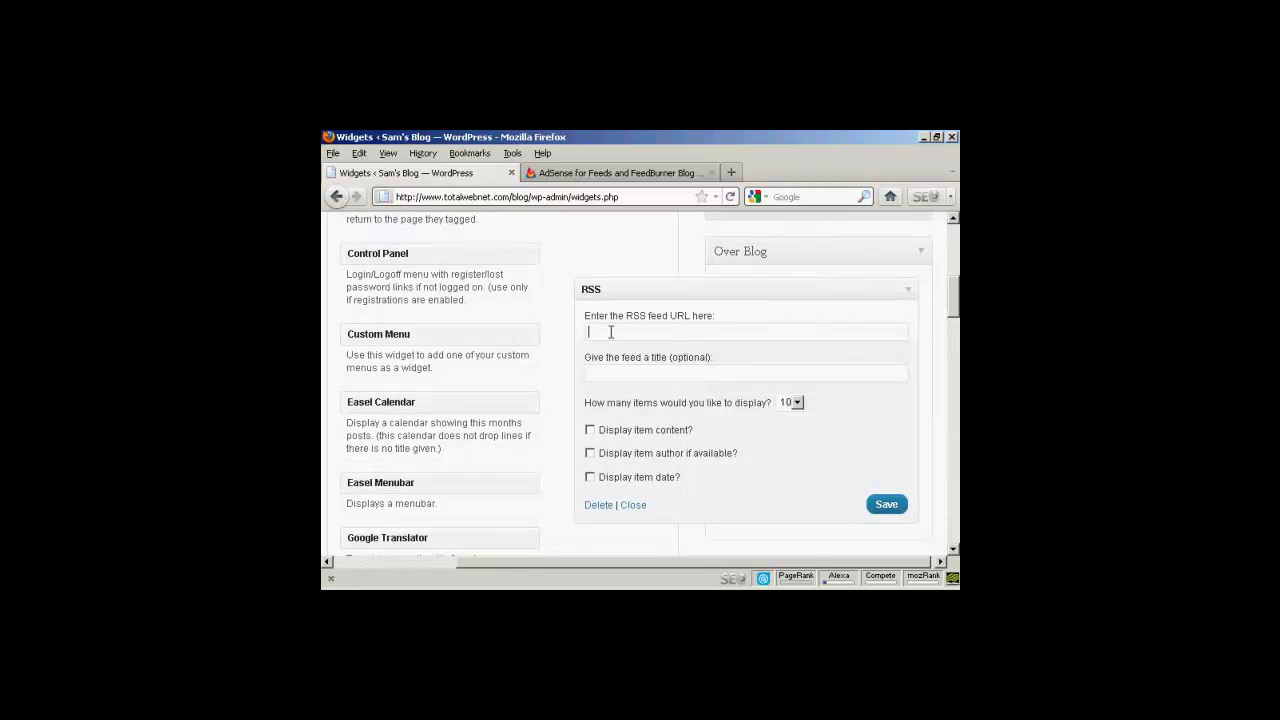
Step: Paste the copied feed address into the RSS widget as its feed URL and title the feed "Latest News"
click(661, 332)
key(ctrl+v)
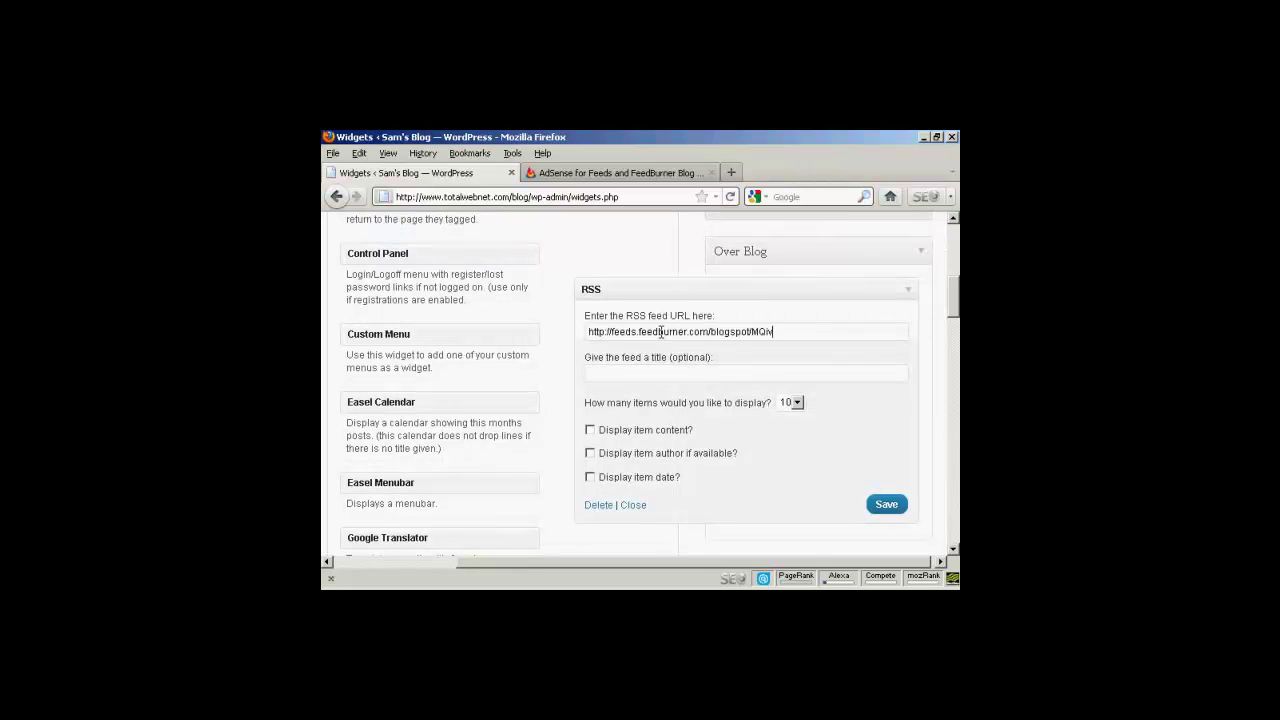
click(683, 377)
text(Latest News)
Step: Set the RSS widget to display 5 items with item content and author, and save it
click(797, 402)
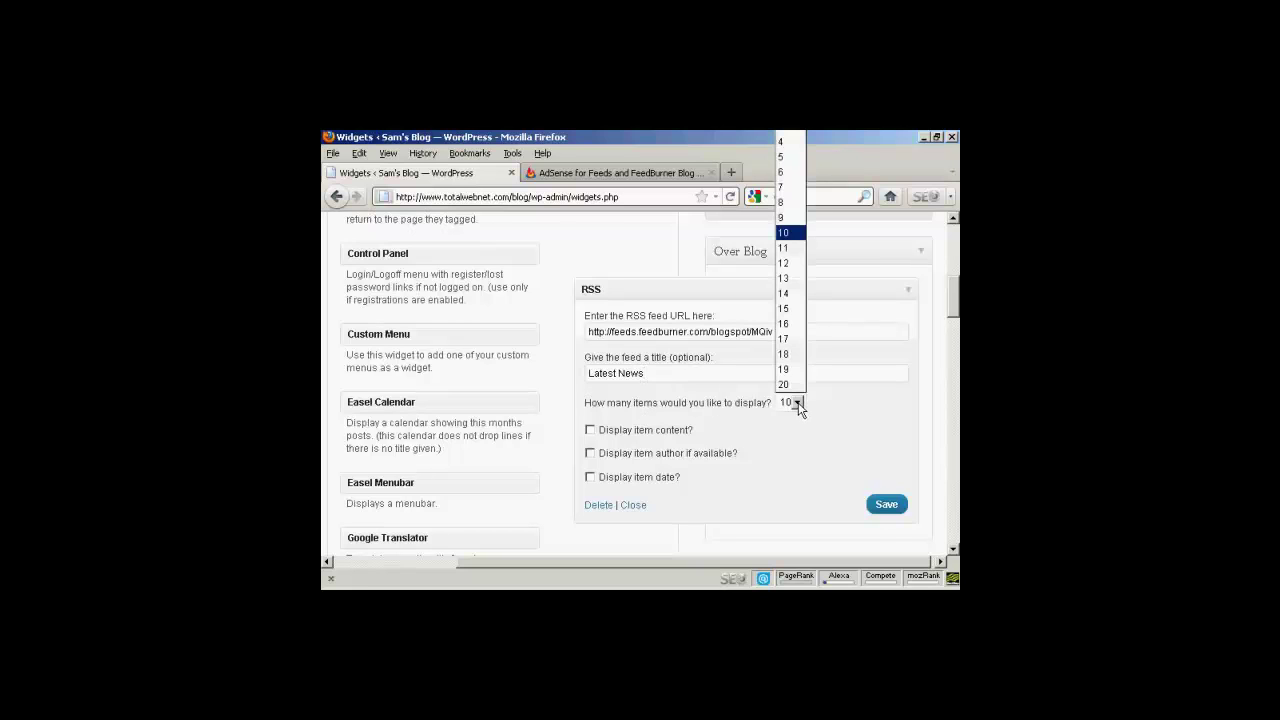
click(782, 159)
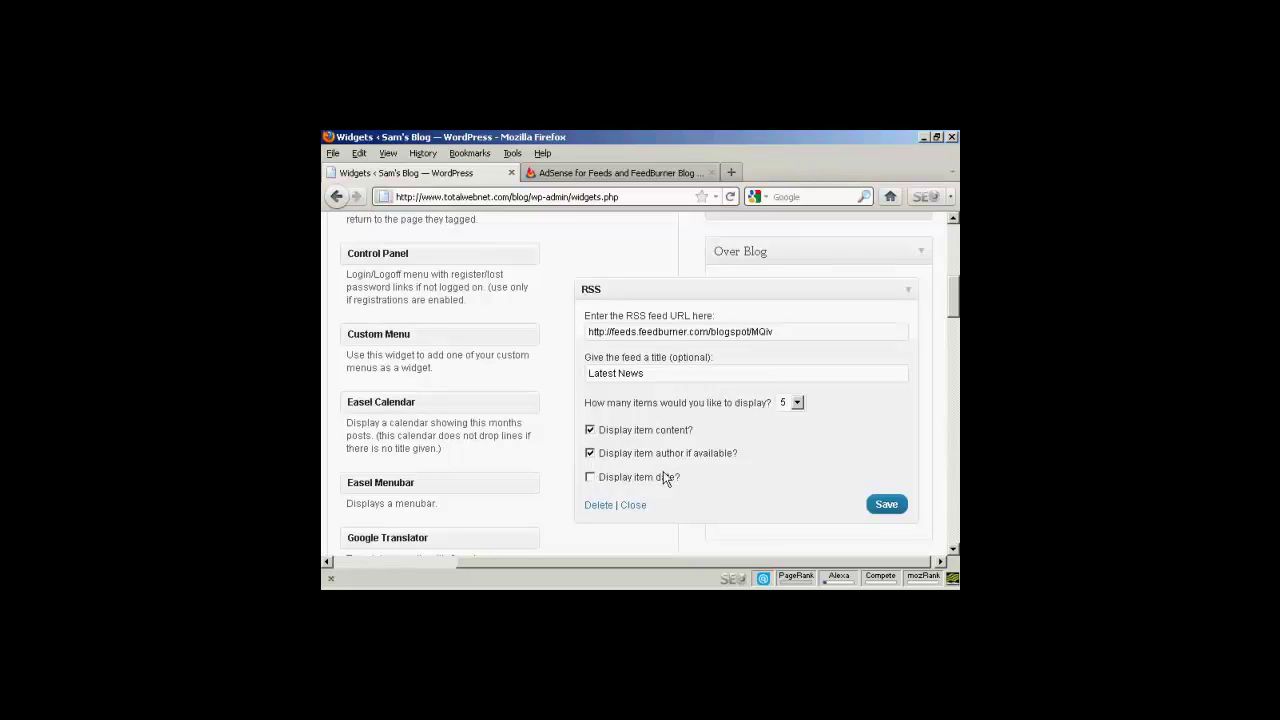
click(886, 508)
Step: Open the blog's front page in a new tab and check the Latest News feed above the posts
scroll(590, 244, up, 7)
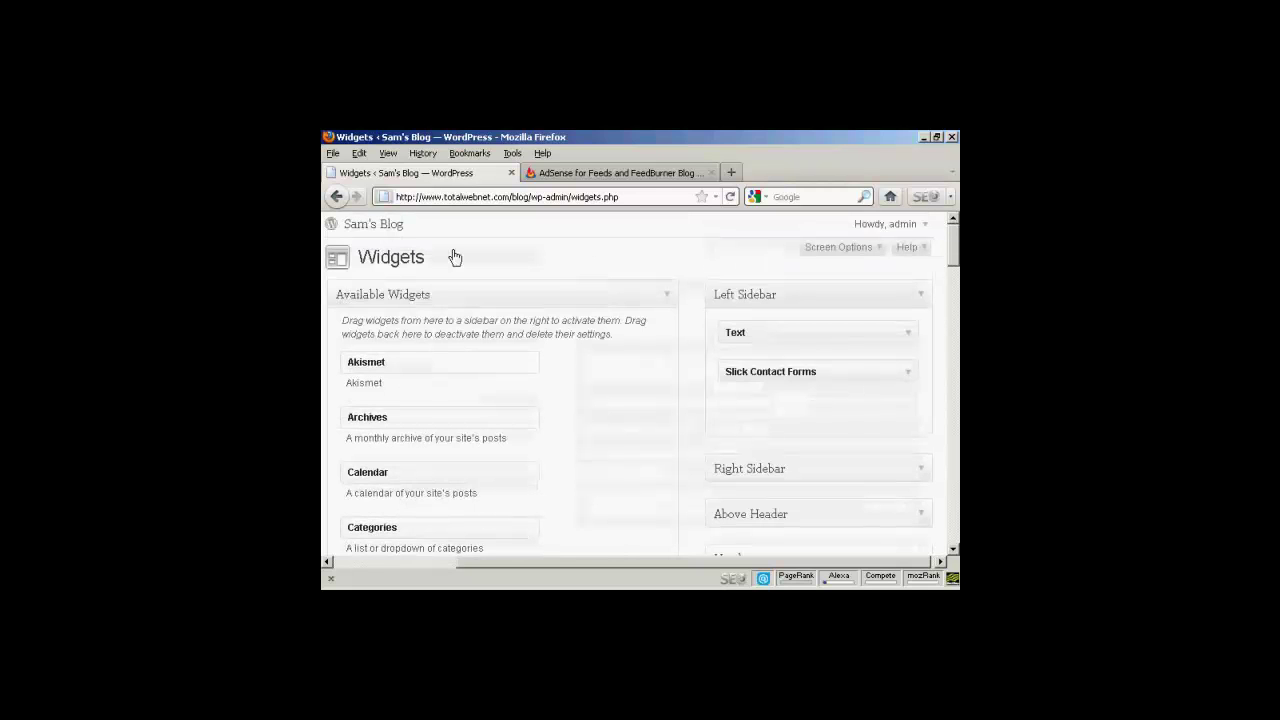
right_click(384, 226)
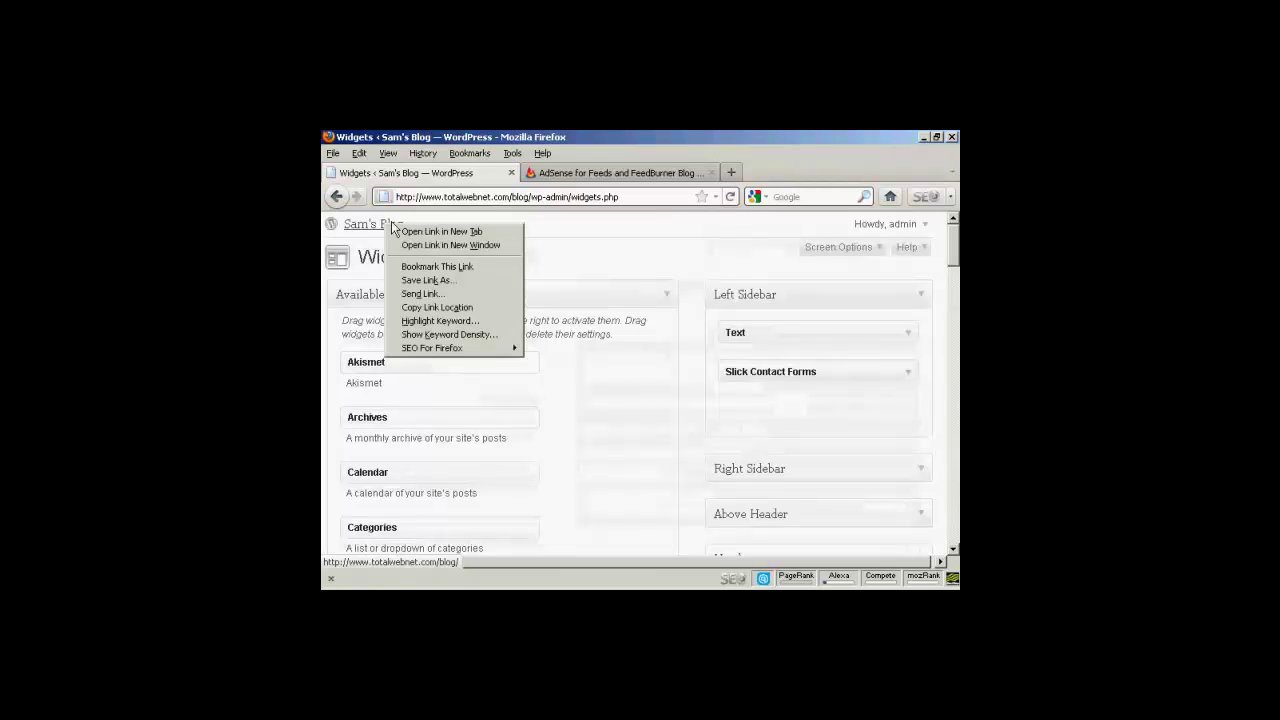
click(447, 232)
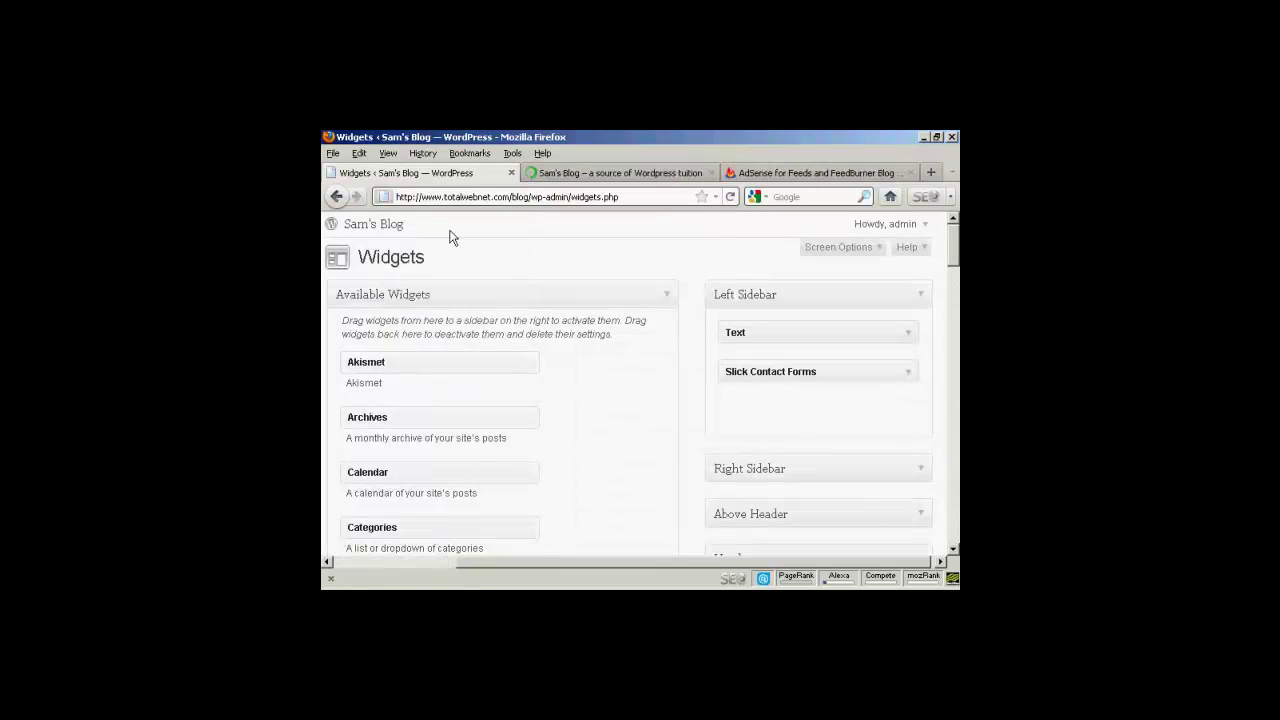
click(652, 173)
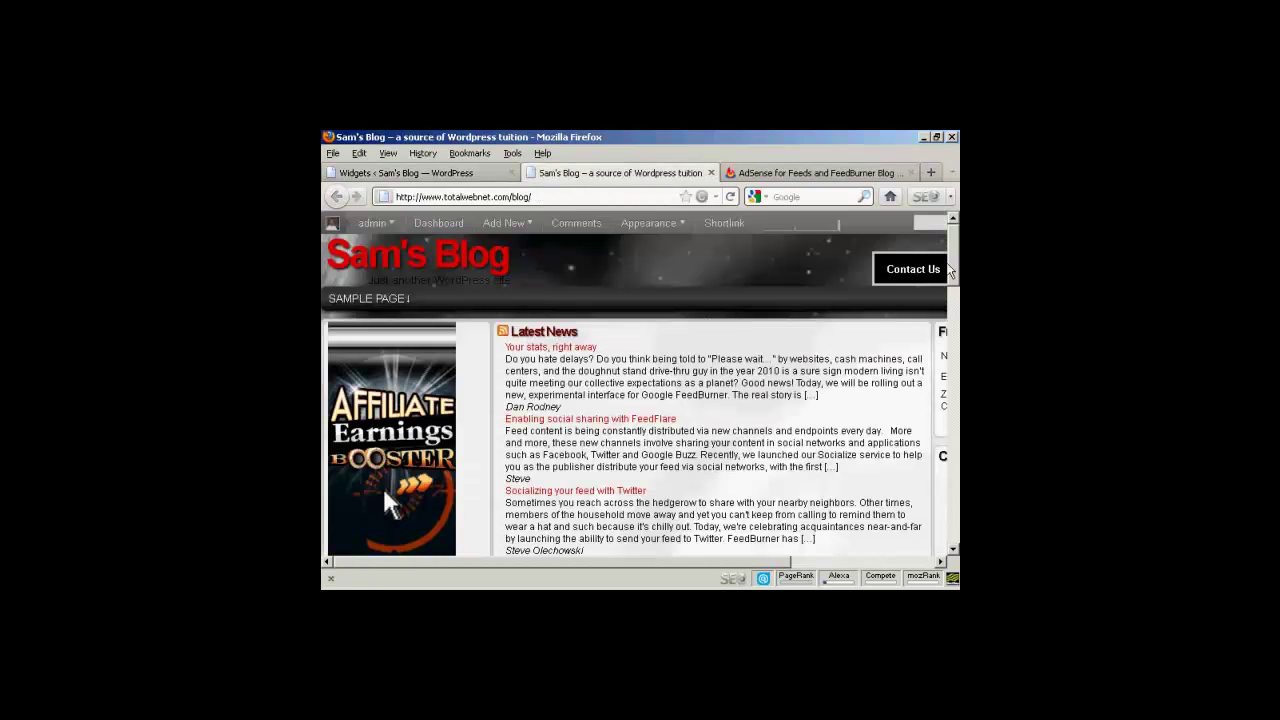
mouse_move(955, 258)
mouse_down()
mouse_move(957, 297)
mouse_move(957, 253)
mouse_up()
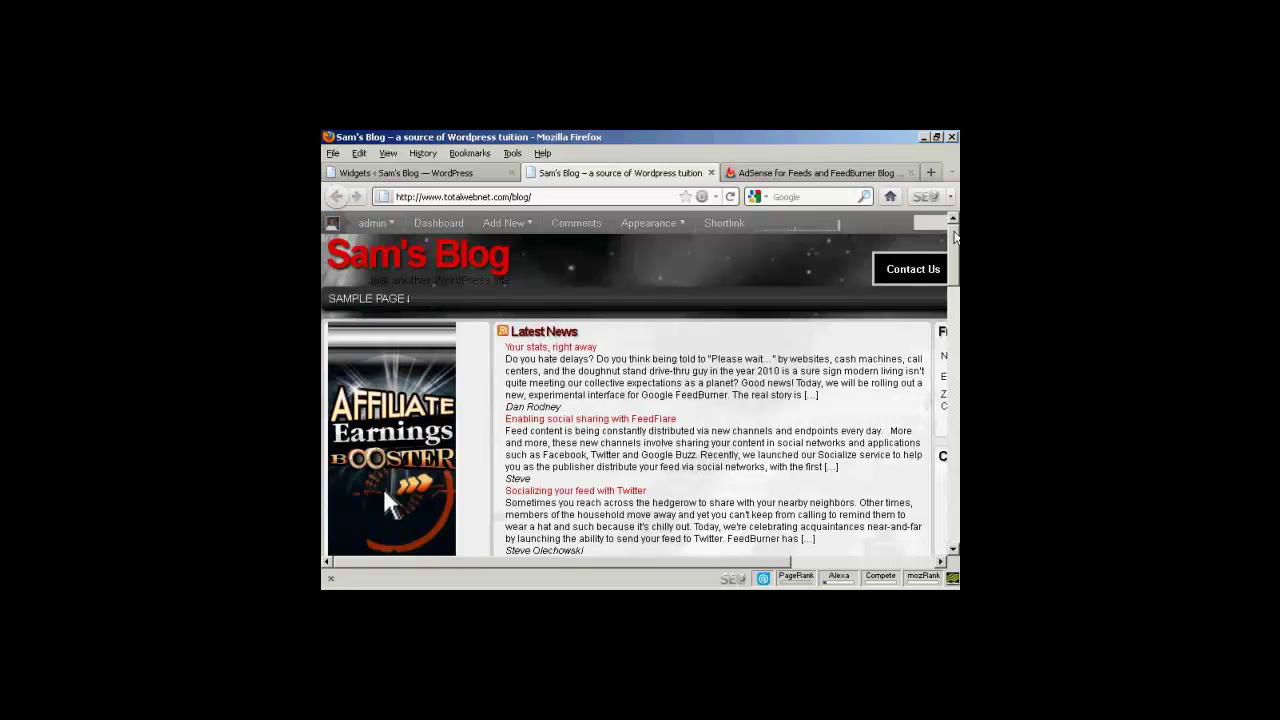